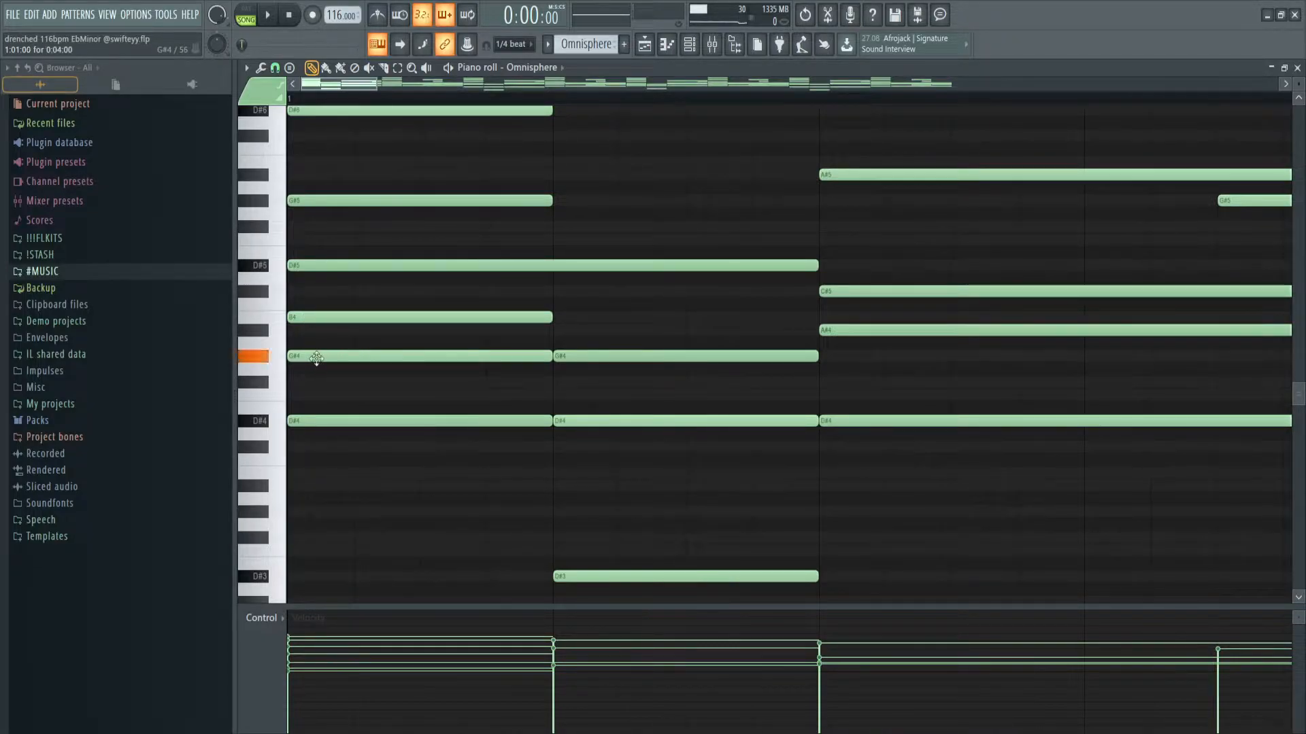
- Delete the long D#5 note spanning the first two chords of bar 1
right_click(375, 266)
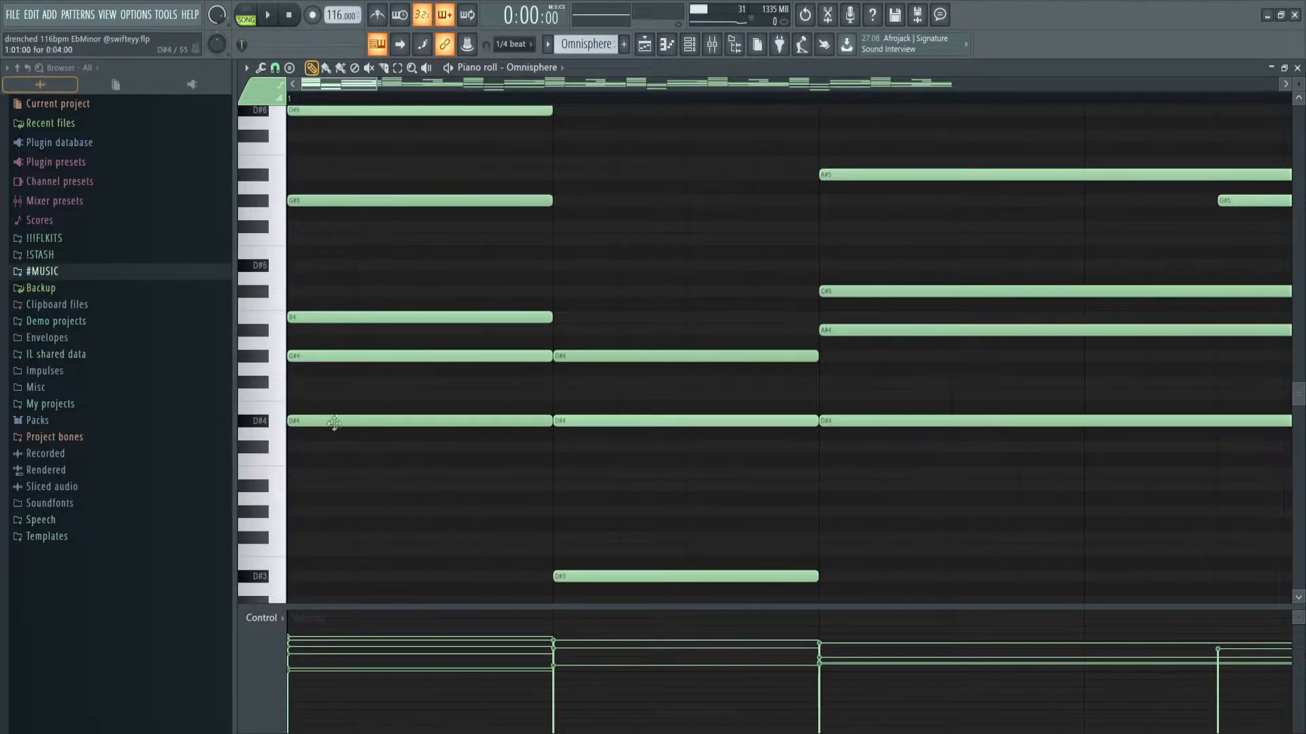
scroll(367, 415, up, 4)
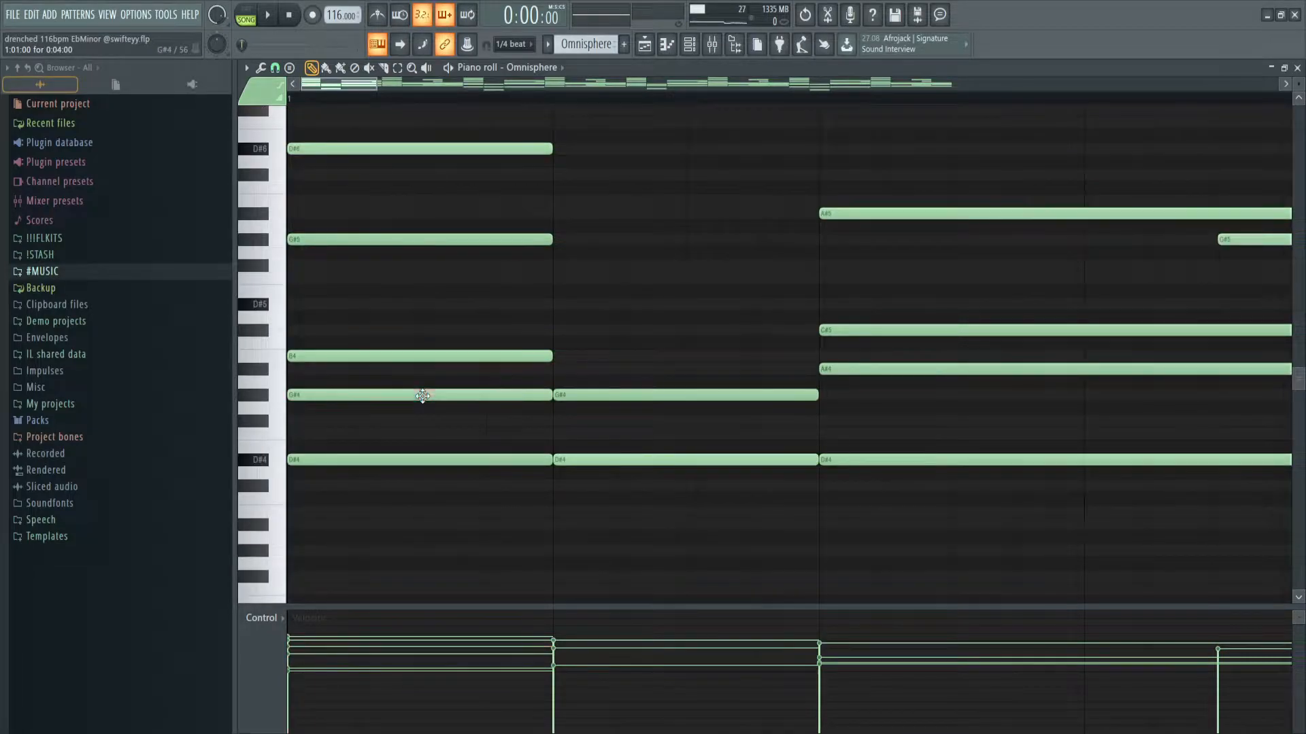
- Examine the notes of the first chord in bar 1, selecting its middle and upper voices one after another
drag(409, 387, 483, 327)
ctrl+click(396, 354)
scroll(396, 353, up, 2)
drag(373, 310, 428, 276)
ctrl+click(444, 331)
scroll(394, 381, down, 3)
ctrl+click(343, 538)
ctrl+click(388, 277)
ctrl+click(387, 227)
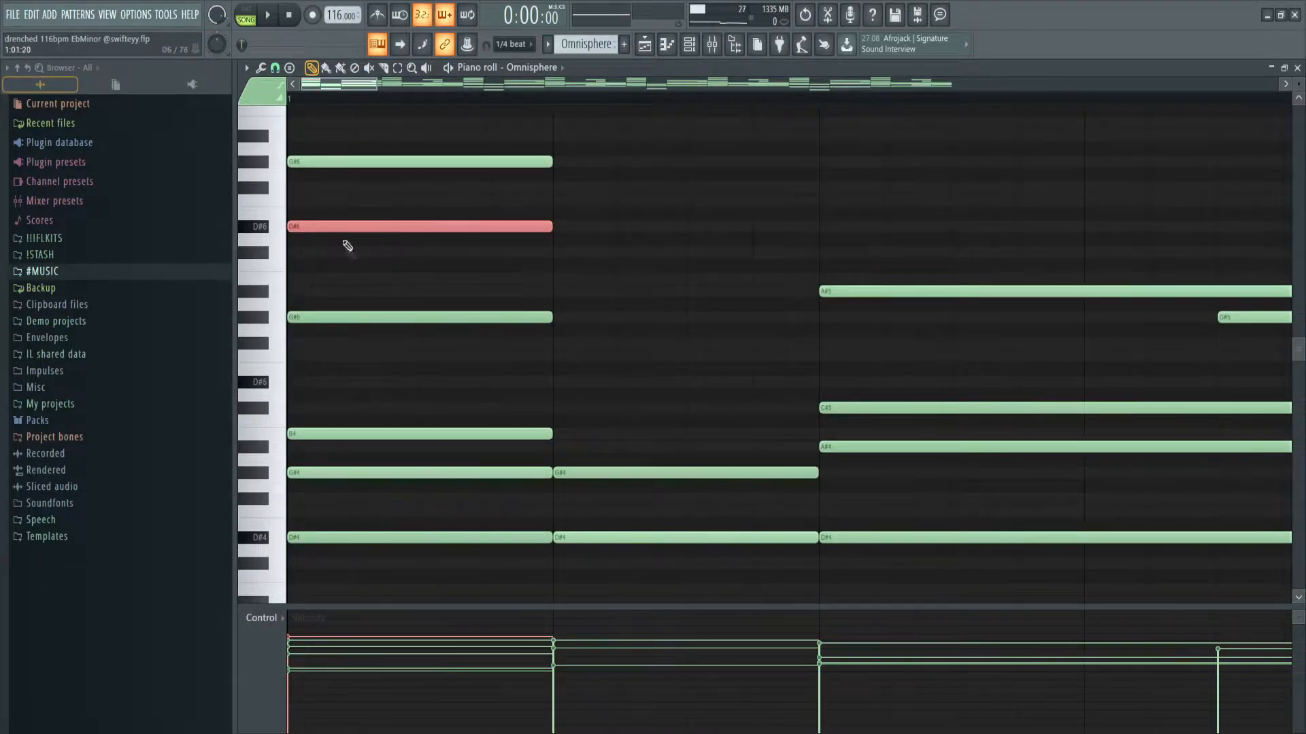
- Examine the second chord of bar 1, selecting its D#3, D#4 and G#4 notes
scroll(399, 245, down, 5)
drag(653, 582, 634, 283)
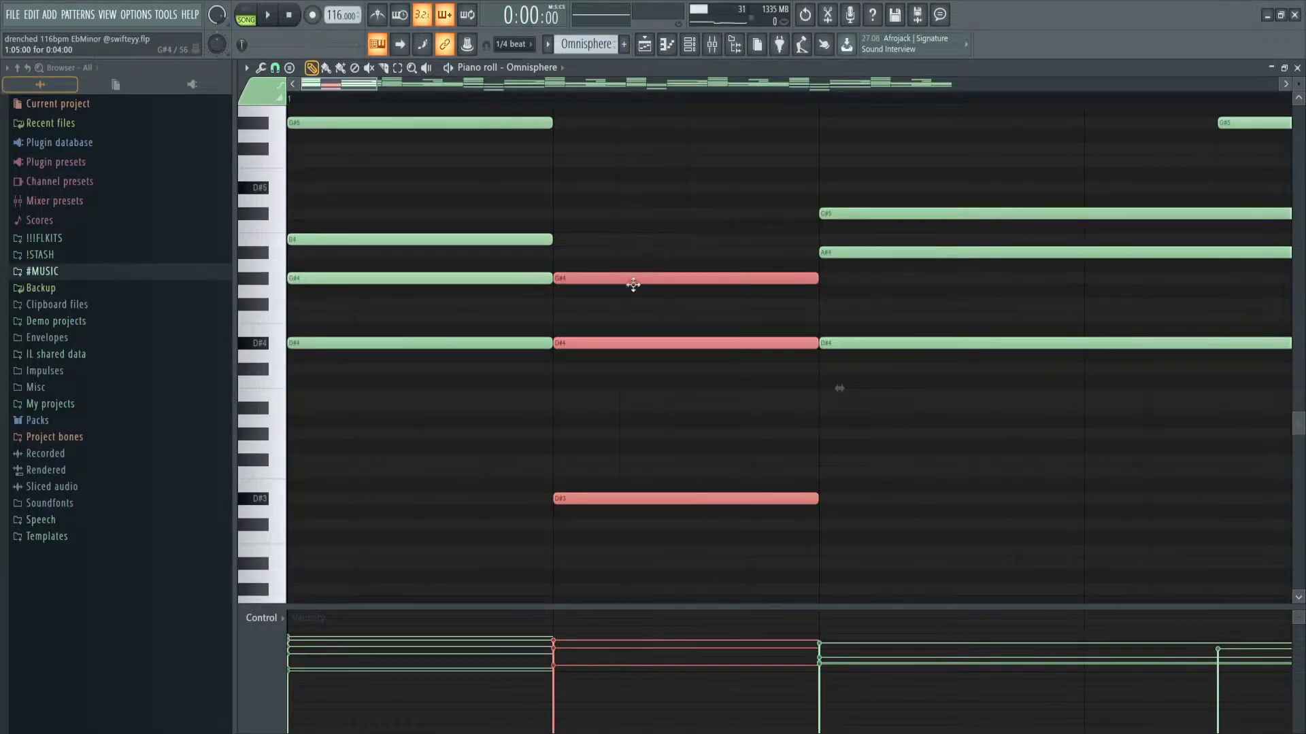
ctrl+click(633, 308)
drag(637, 376, 650, 219)
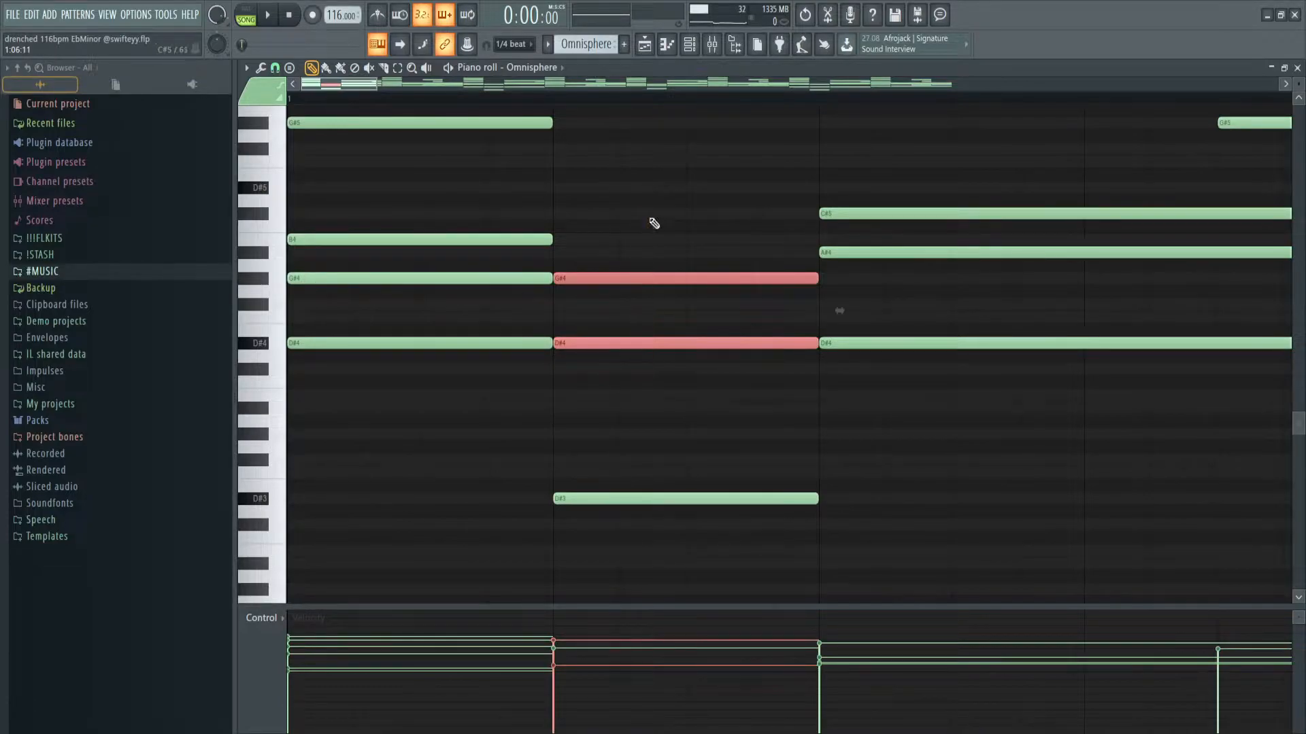
ctrl+click(646, 219)
drag(496, 257, 507, 234)
ctrl+click(501, 252)
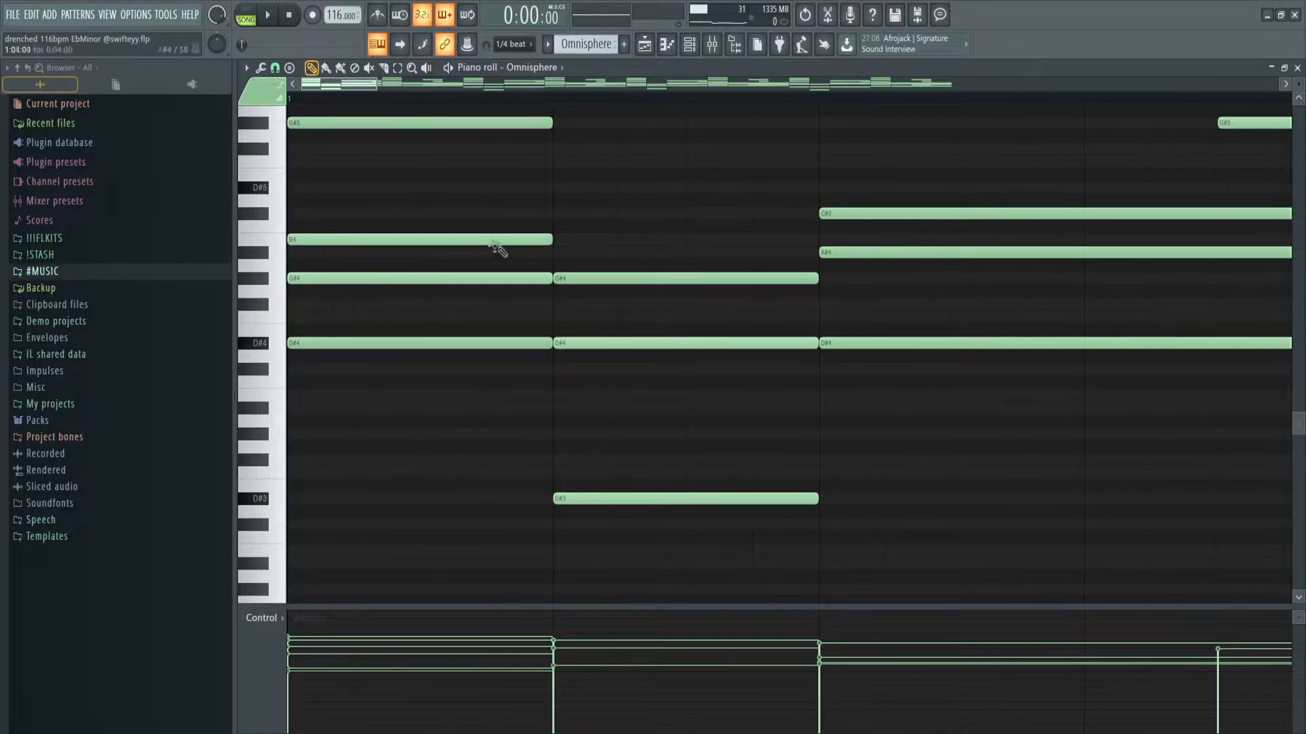
drag(644, 526, 648, 465)
ctrl+click(648, 452)
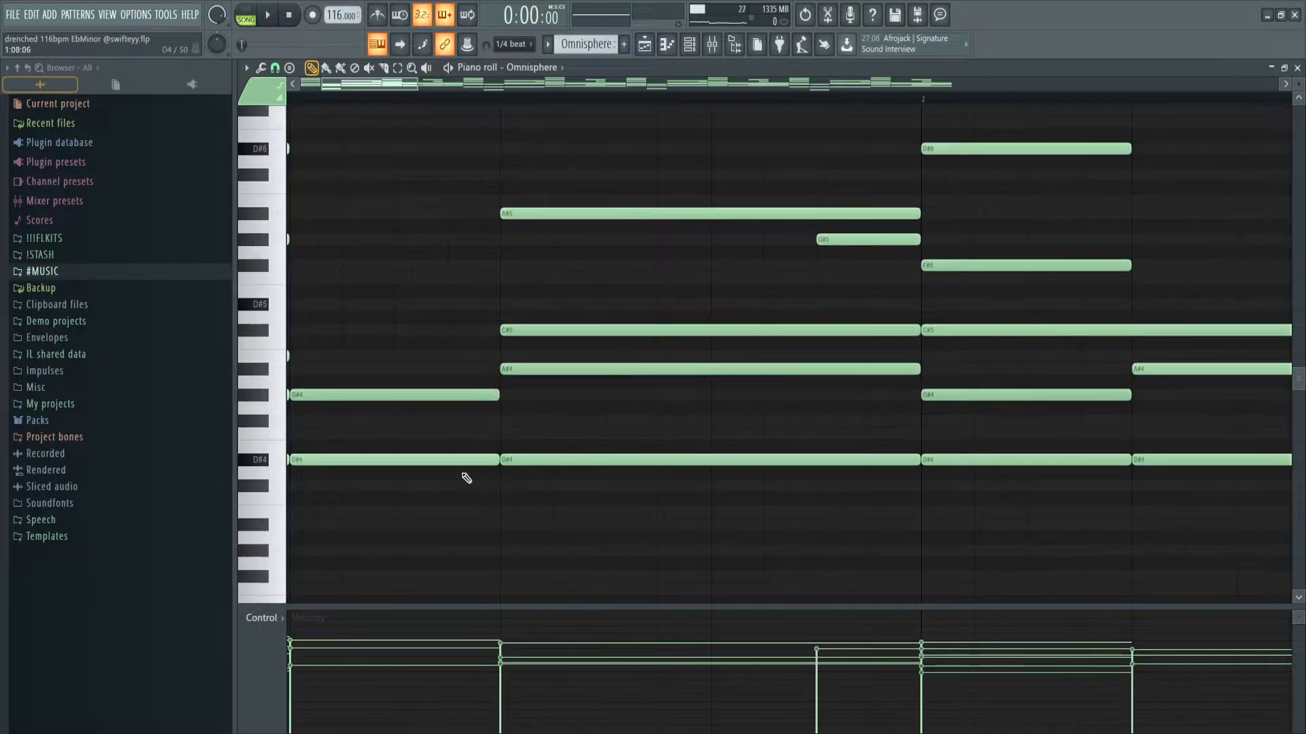
- Try adding G#4 and B4 notes to the third chord of bar 1, and remove both again
ctrl+click(583, 463)
ctrl+click(615, 515)
scroll(510, 385, down, 4)
scroll(340, 434, up, 5)
mouse_move(348, 428)
mouse_down()
mouse_move(434, 355)
mouse_move(382, 352)
mouse_move(714, 344)
mouse_move(911, 357)
mouse_up()
click(763, 394)
click(774, 398)
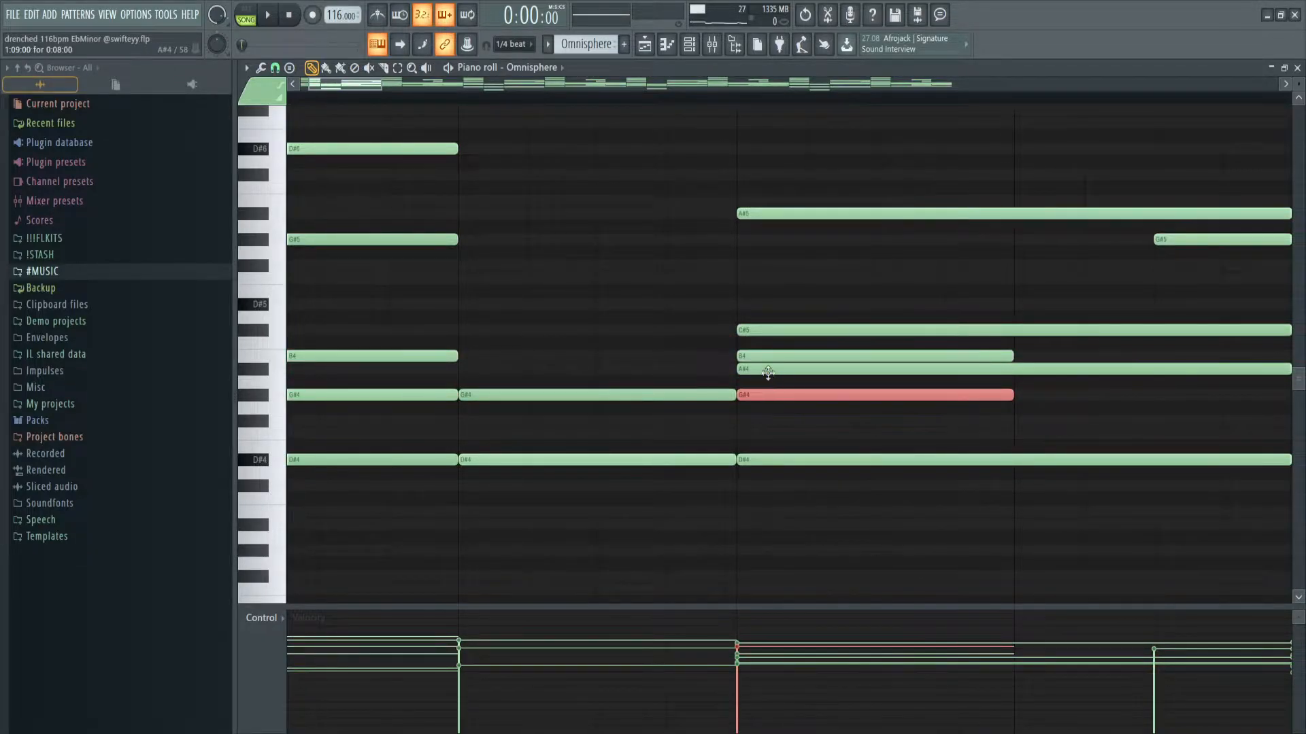
shift+click(766, 355)
click(770, 382)
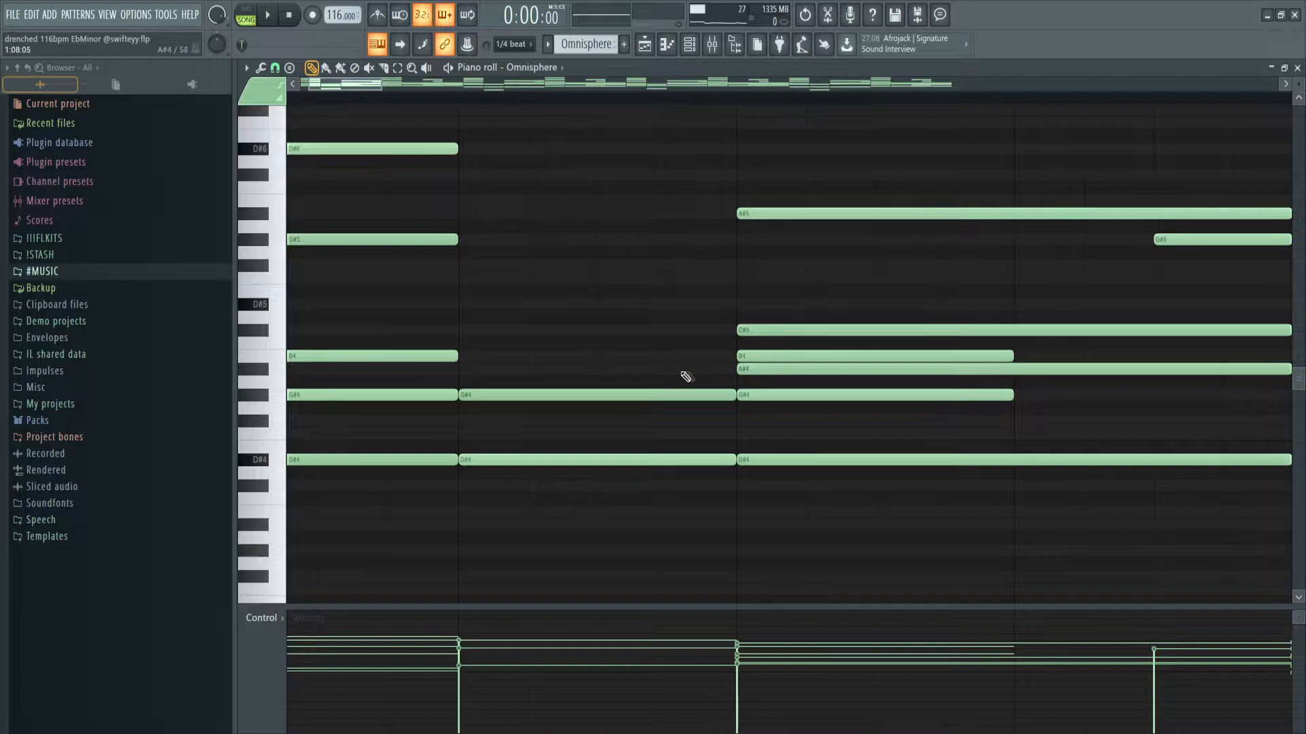
right_click(765, 393)
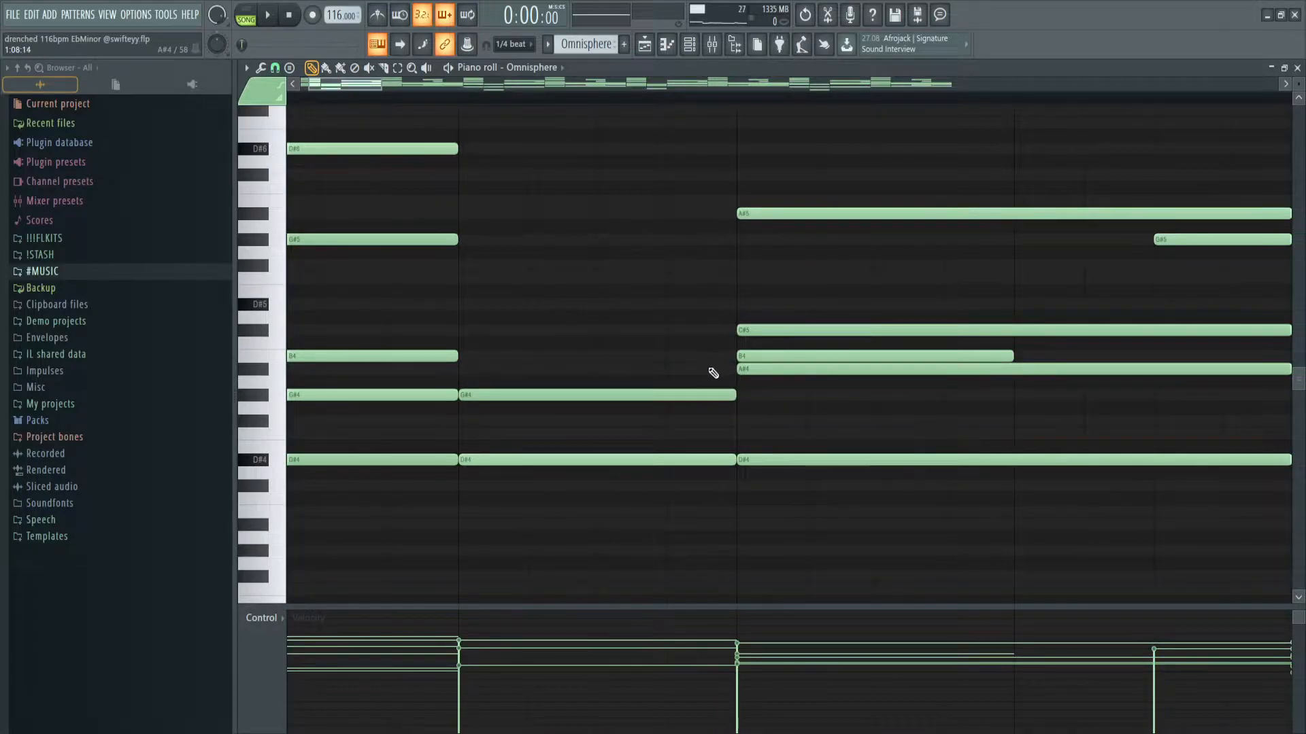
right_click(751, 354)
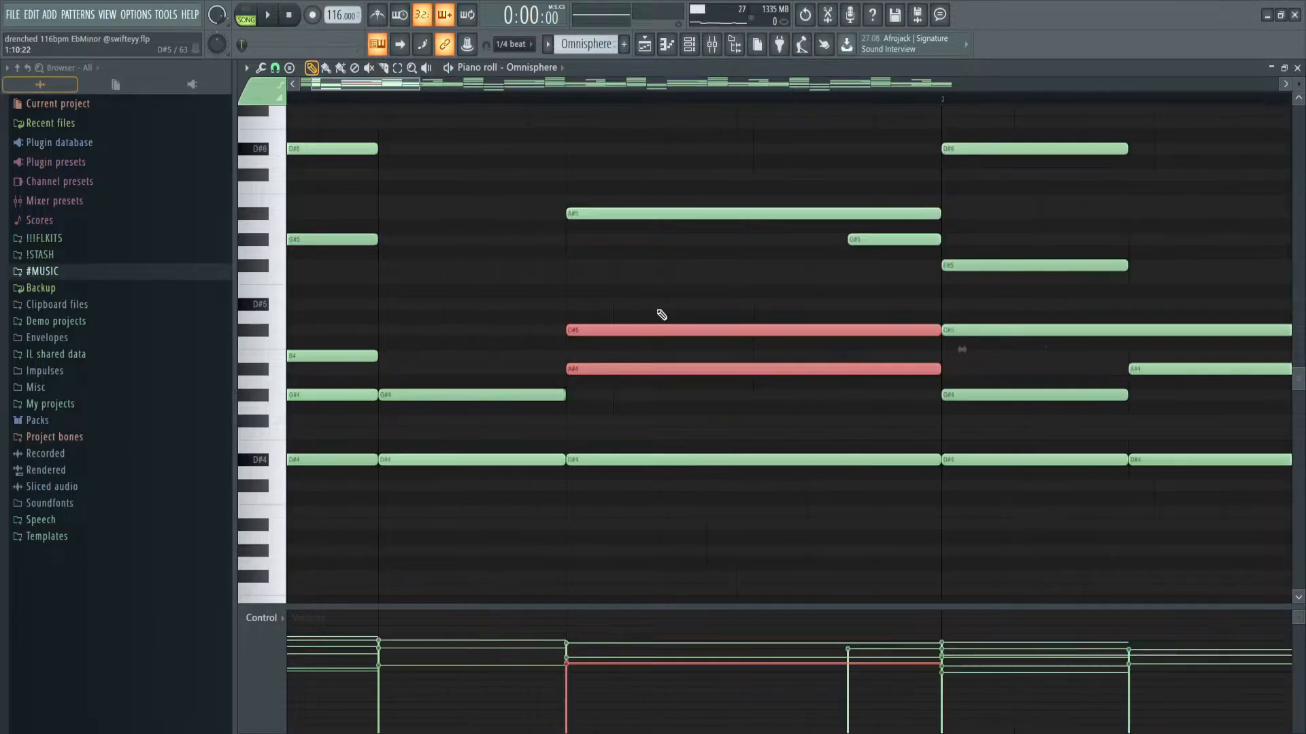
- Examine the inner A#4 and C#5 notes and the upper notes of bar 1's third chord
ctrl+click(659, 314)
scroll(659, 315, up, 2)
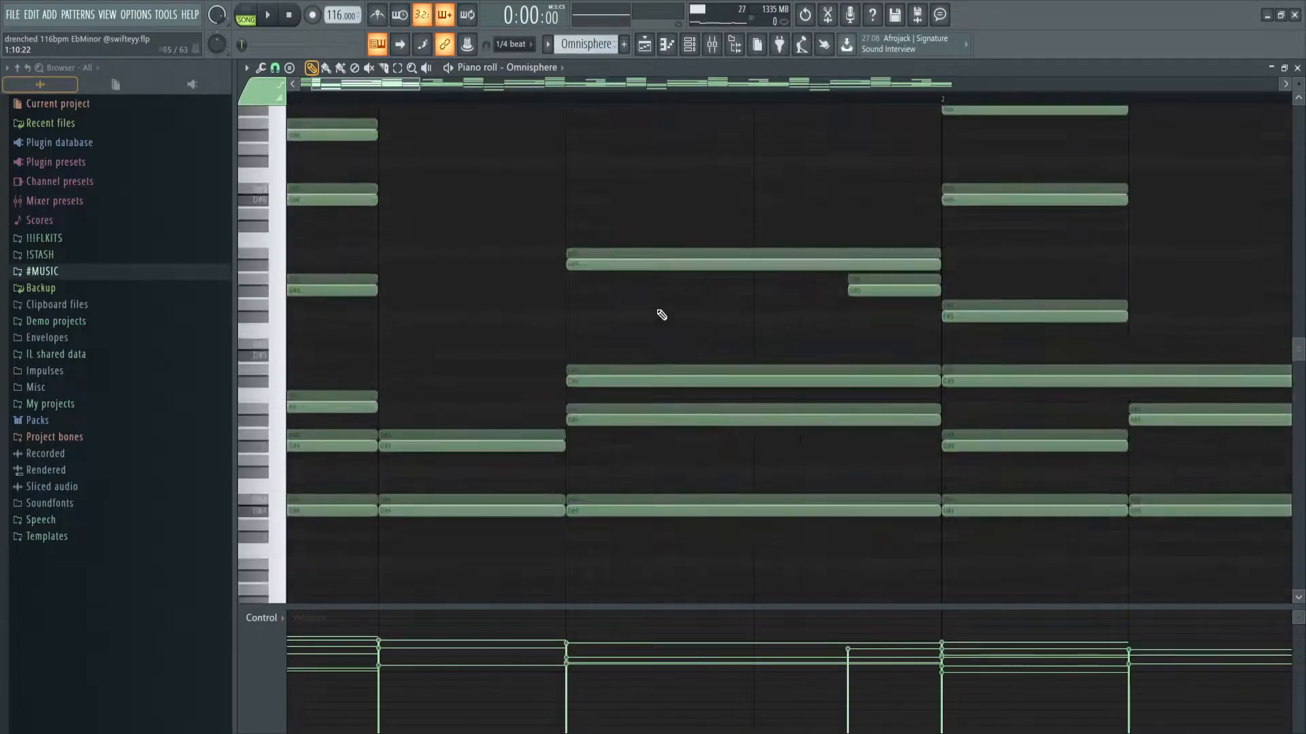
drag(631, 314, 698, 262)
ctrl+click(678, 321)
drag(686, 342, 712, 230)
ctrl+click(738, 317)
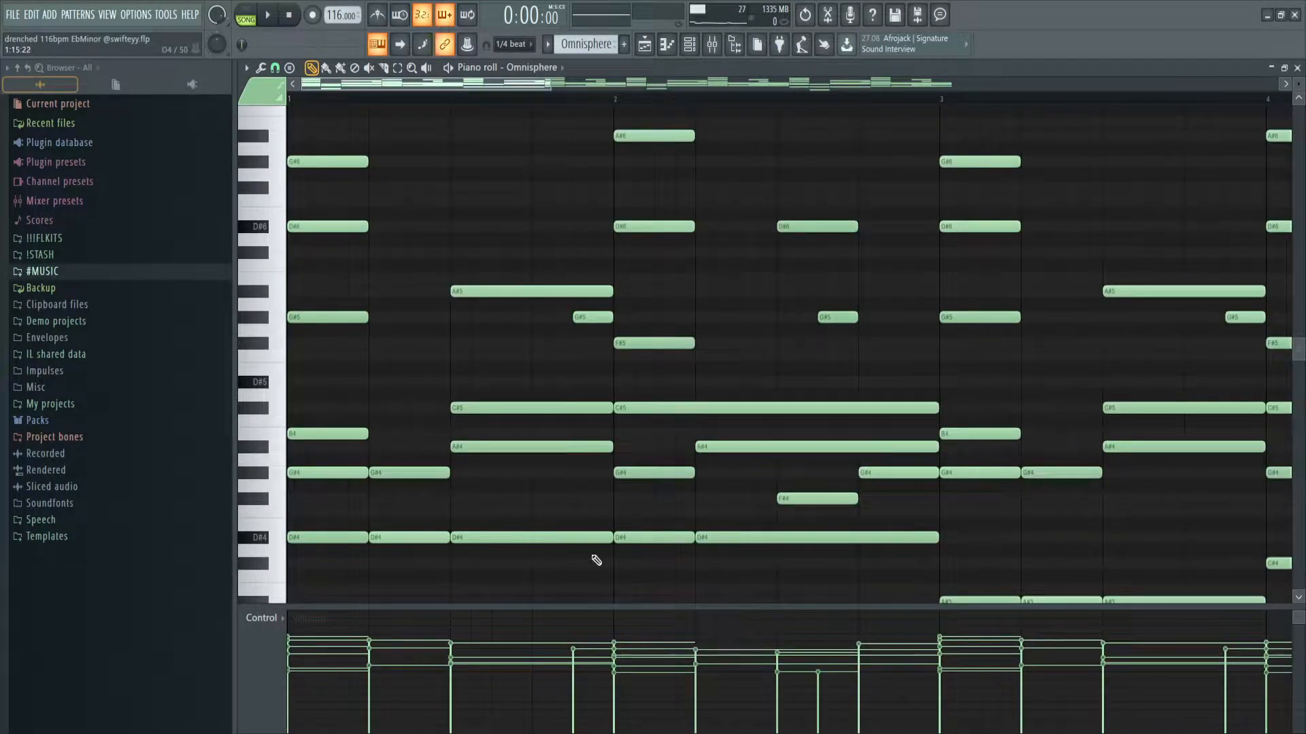
- Compare the chords of bar 1 with the D#4, G#4 and C#5 notes of the chord opening bar 2
drag(592, 555, 280, 109)
ctrl+click(511, 314)
scroll(408, 531, down, 3)
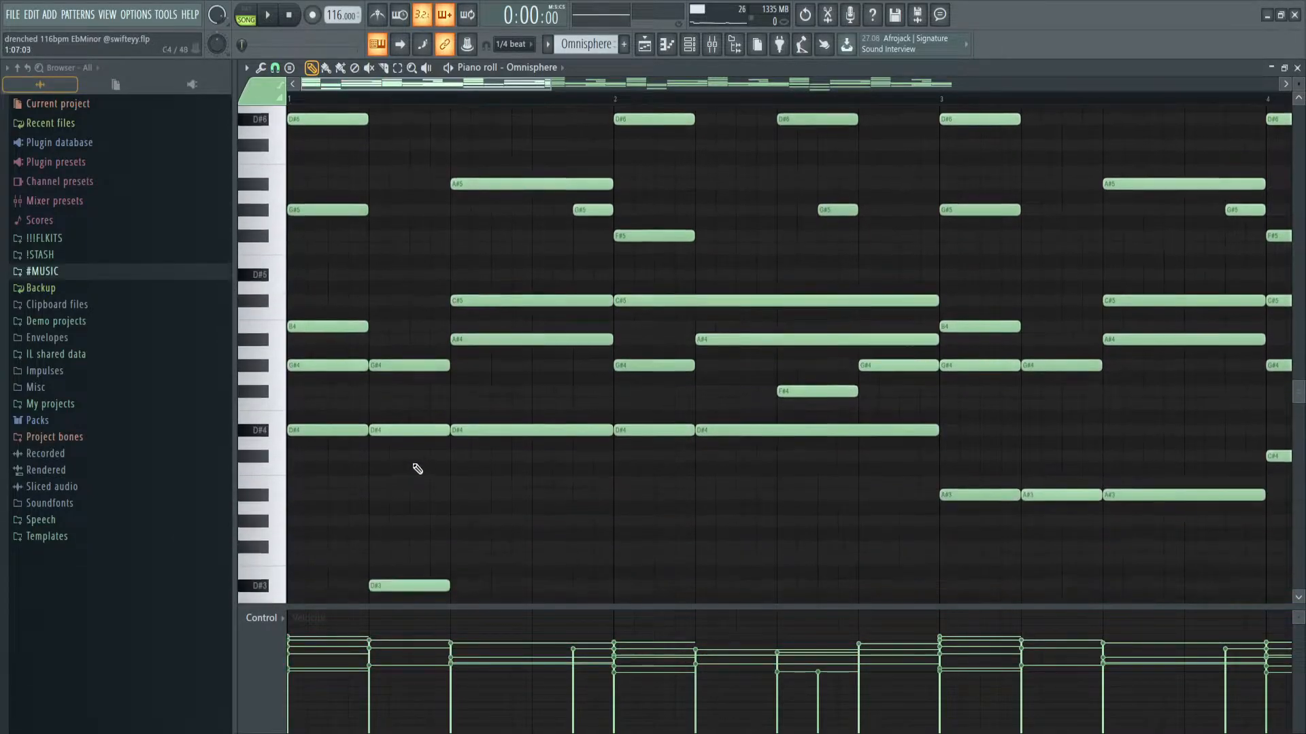
scroll(435, 465, up, 2)
drag(521, 548, 511, 371)
ctrl+click(458, 391)
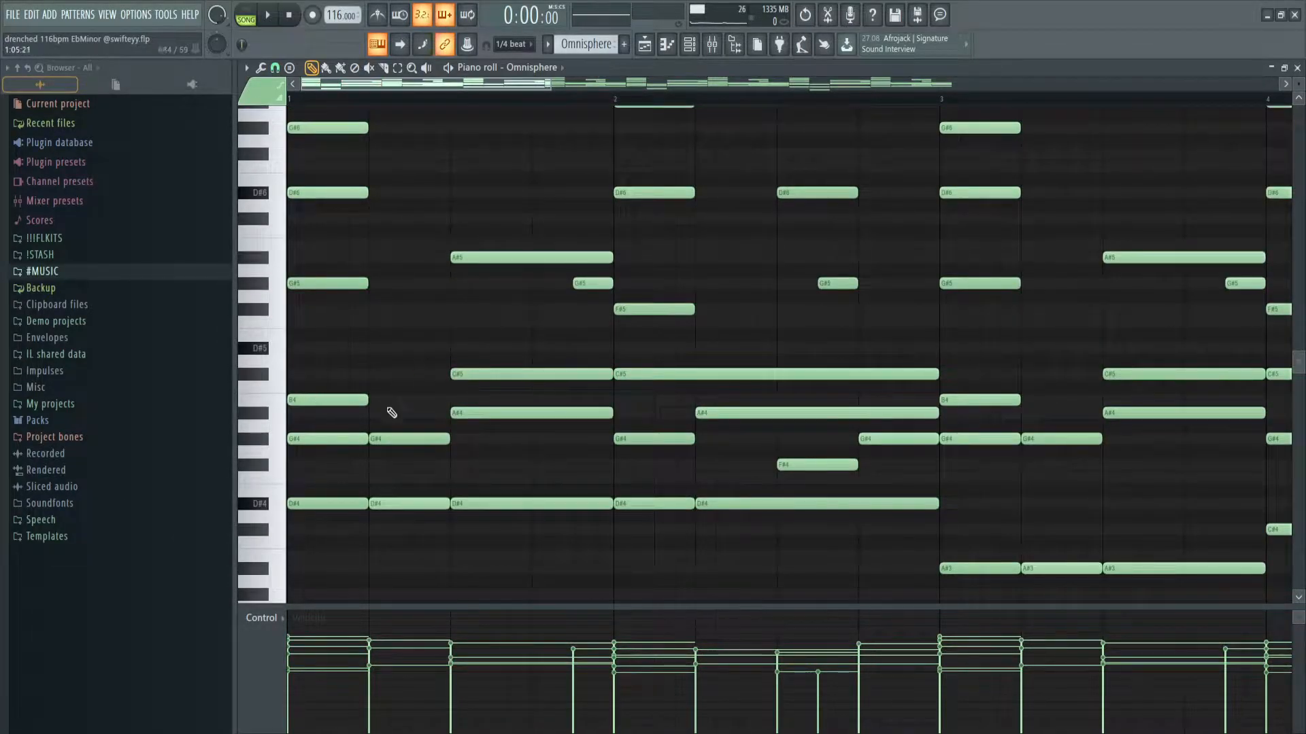
drag(665, 537, 655, 378)
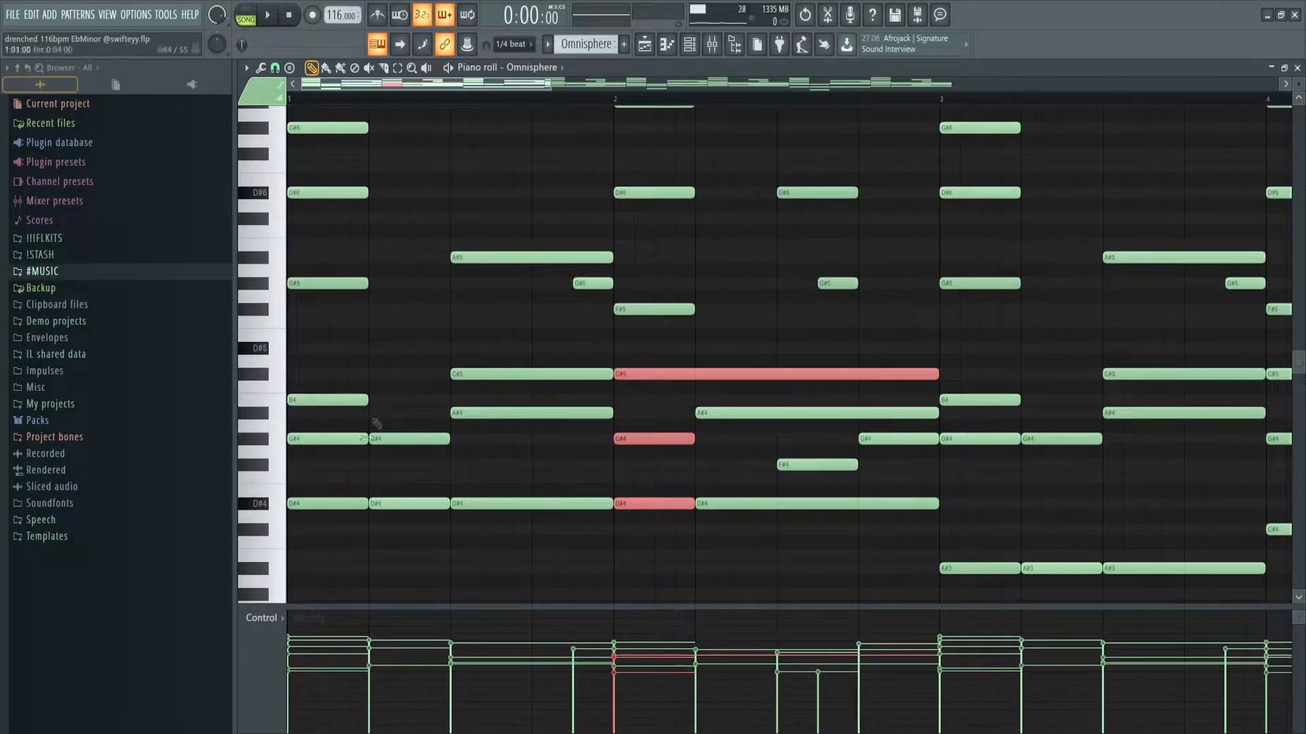
click(629, 437)
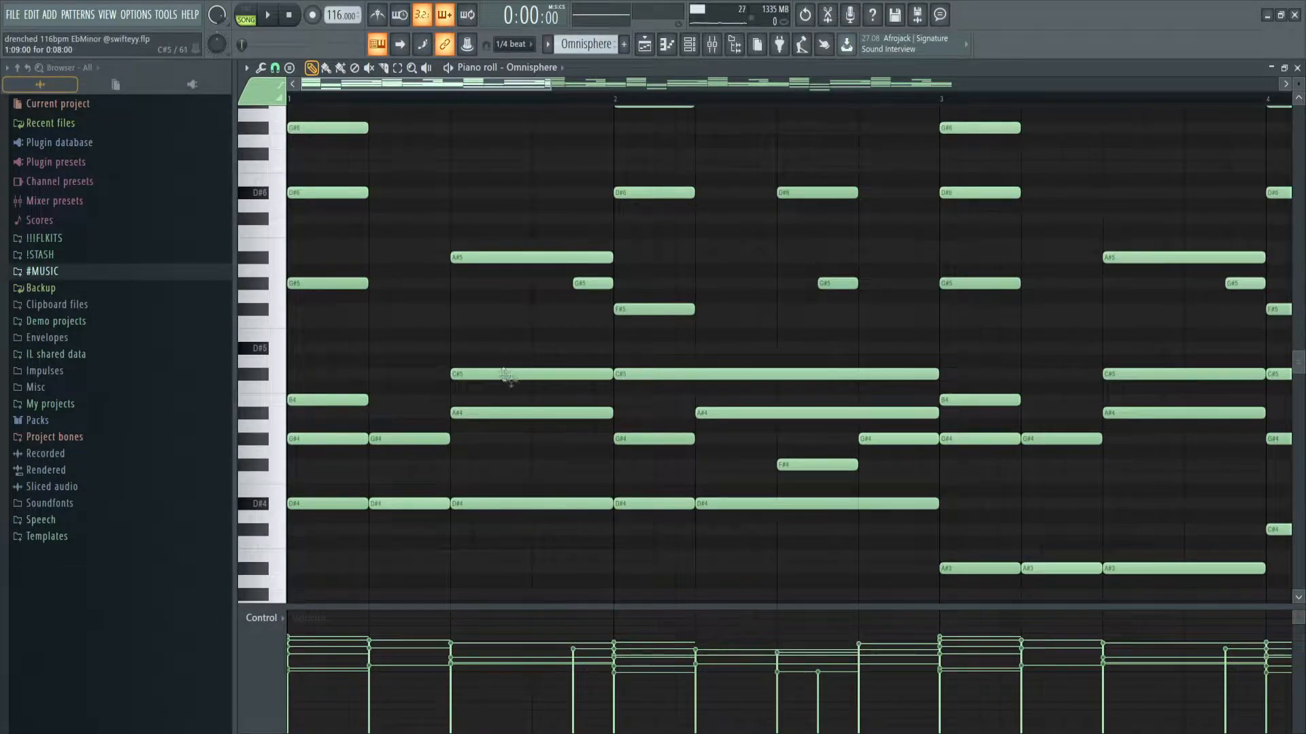
- Examine the highest melody notes, G#6 and A#6, across the eight-bar pattern
scroll(676, 175, up, 2)
scroll(652, 364, down, 1)
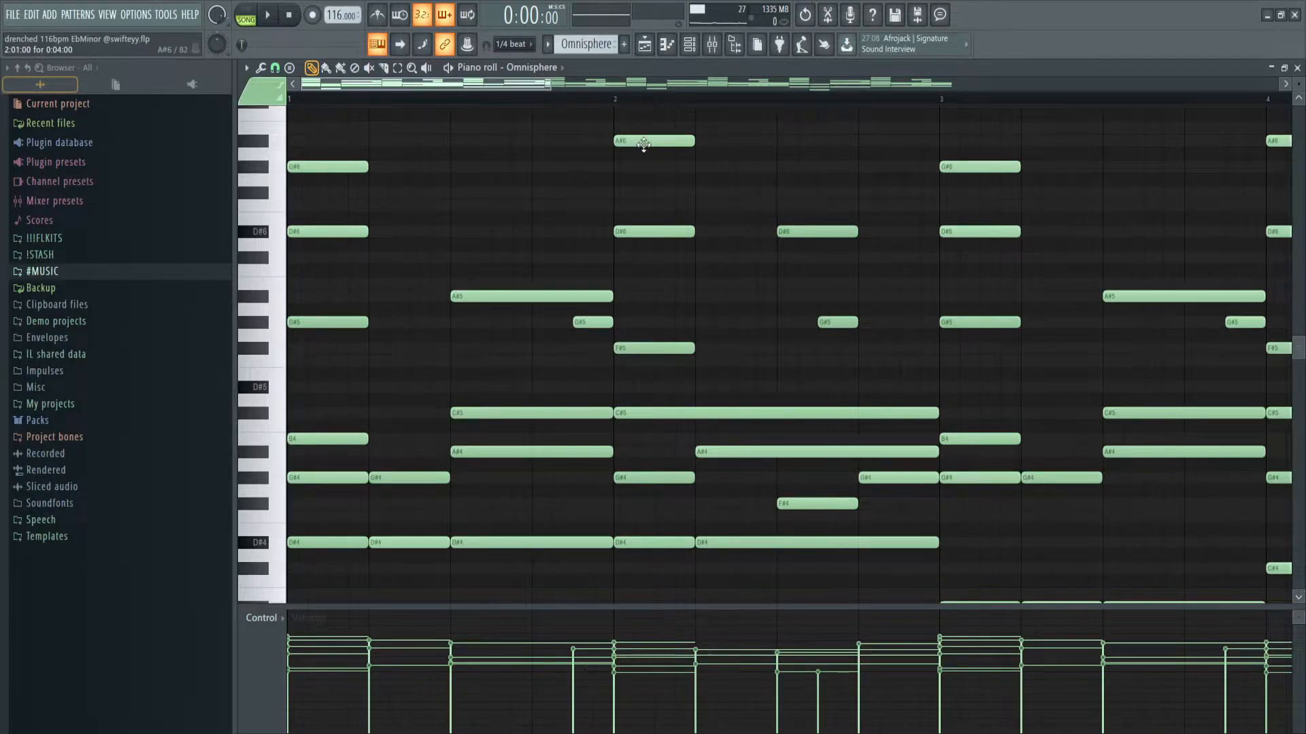
scroll(644, 145, up, 3)
scroll(413, 321, down, 4)
scroll(694, 268, down, 2)
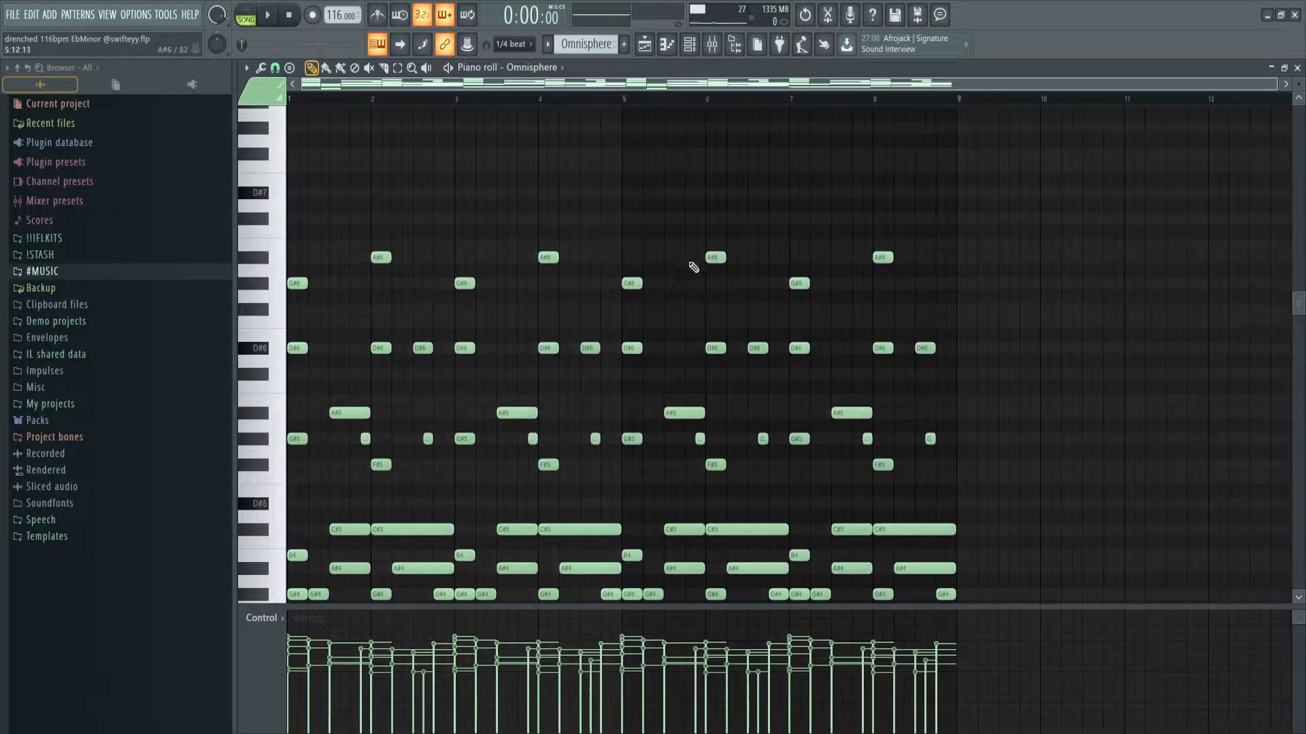
drag(929, 302, 374, 190)
click(295, 285)
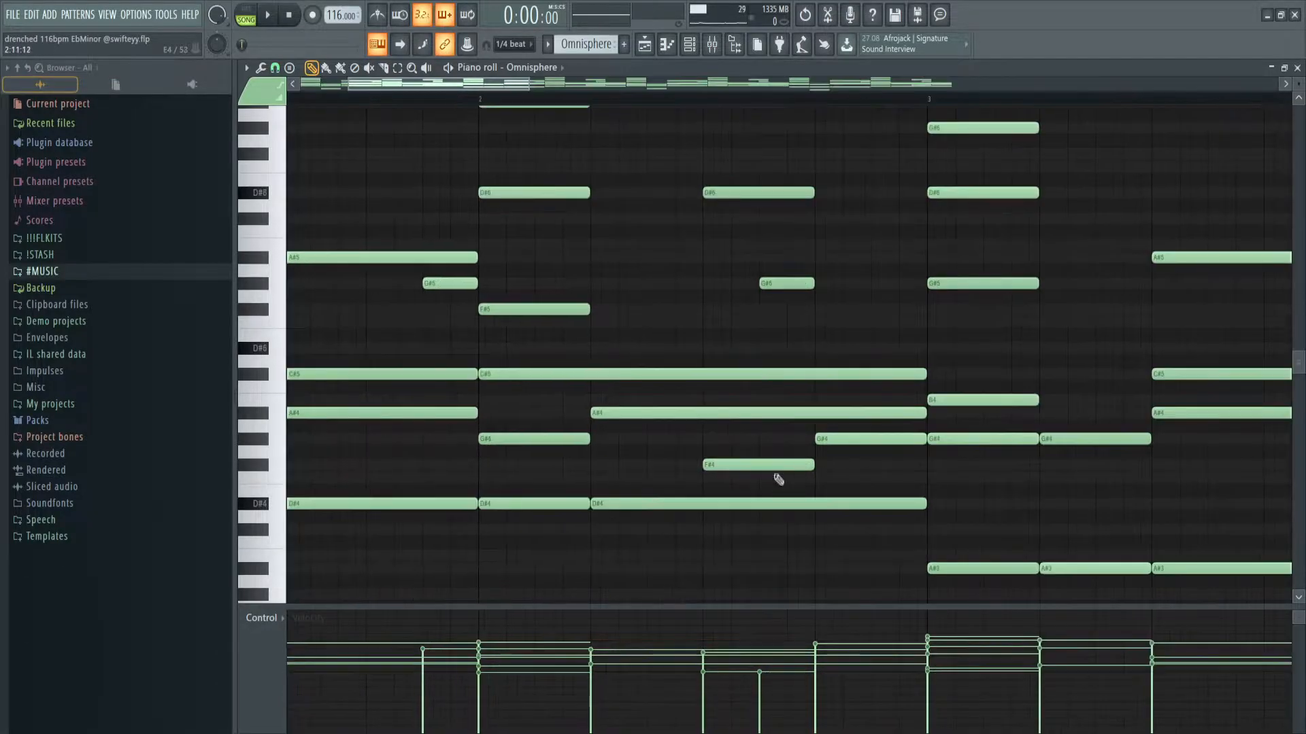
- Select the F#4 and G#4 notes near the end of bar 2 and examine the G#5 and D#6 above them
ctrl+shift+click(772, 466)
ctrl+shift+click(866, 440)
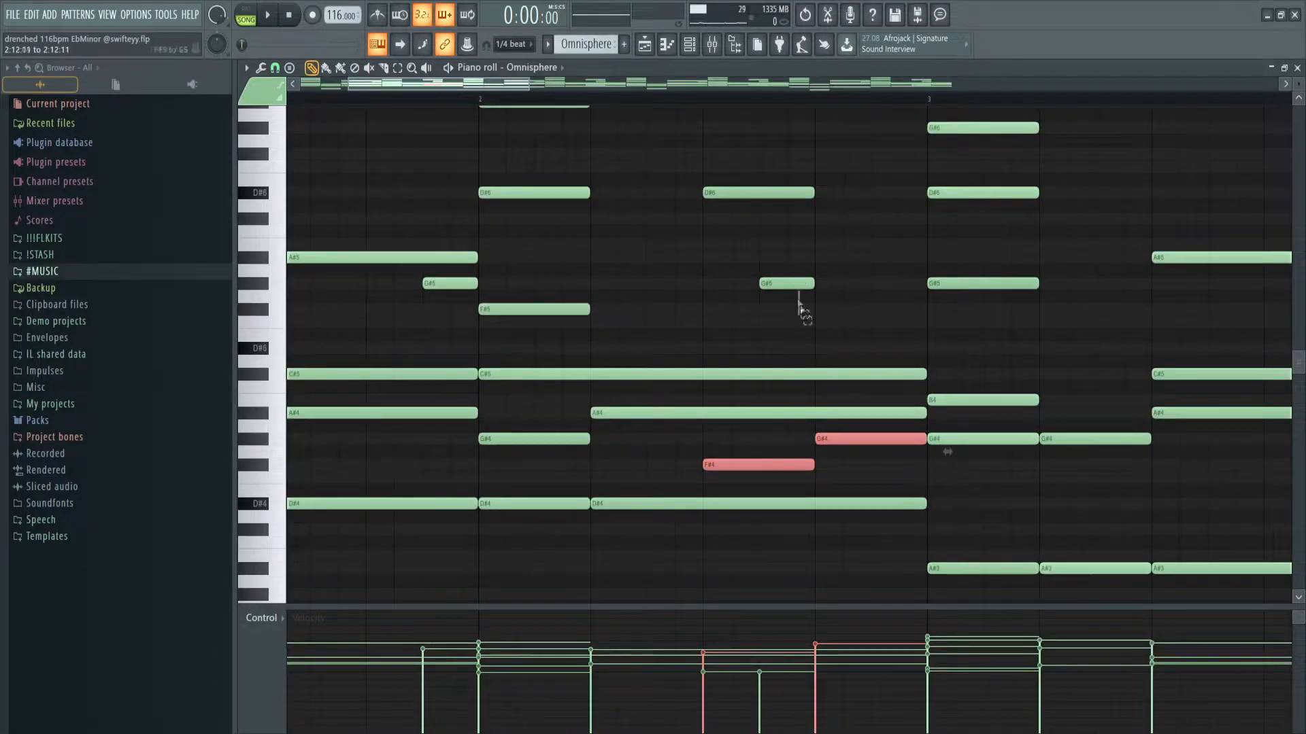
drag(803, 311, 747, 184)
scroll(844, 320, up, 2)
scroll(870, 329, down, 4)
scroll(864, 354, up, 3)
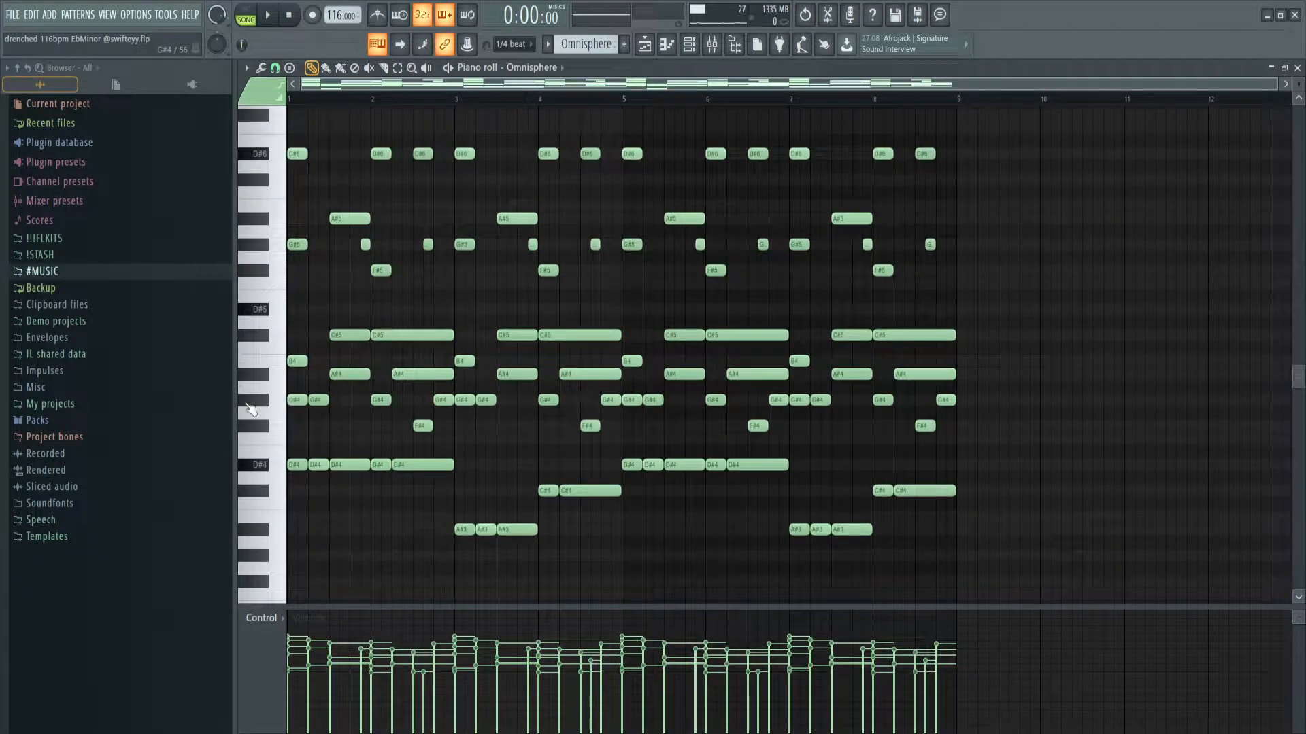
- Examine the low notes of bars 1 to 4, including the A#3 notes in bar 3, and play the pattern
scroll(282, 428, up, 2)
scroll(276, 411, up, 3)
scroll(809, 388, down, 4)
drag(631, 353, 320, 365)
ctrl+click(429, 365)
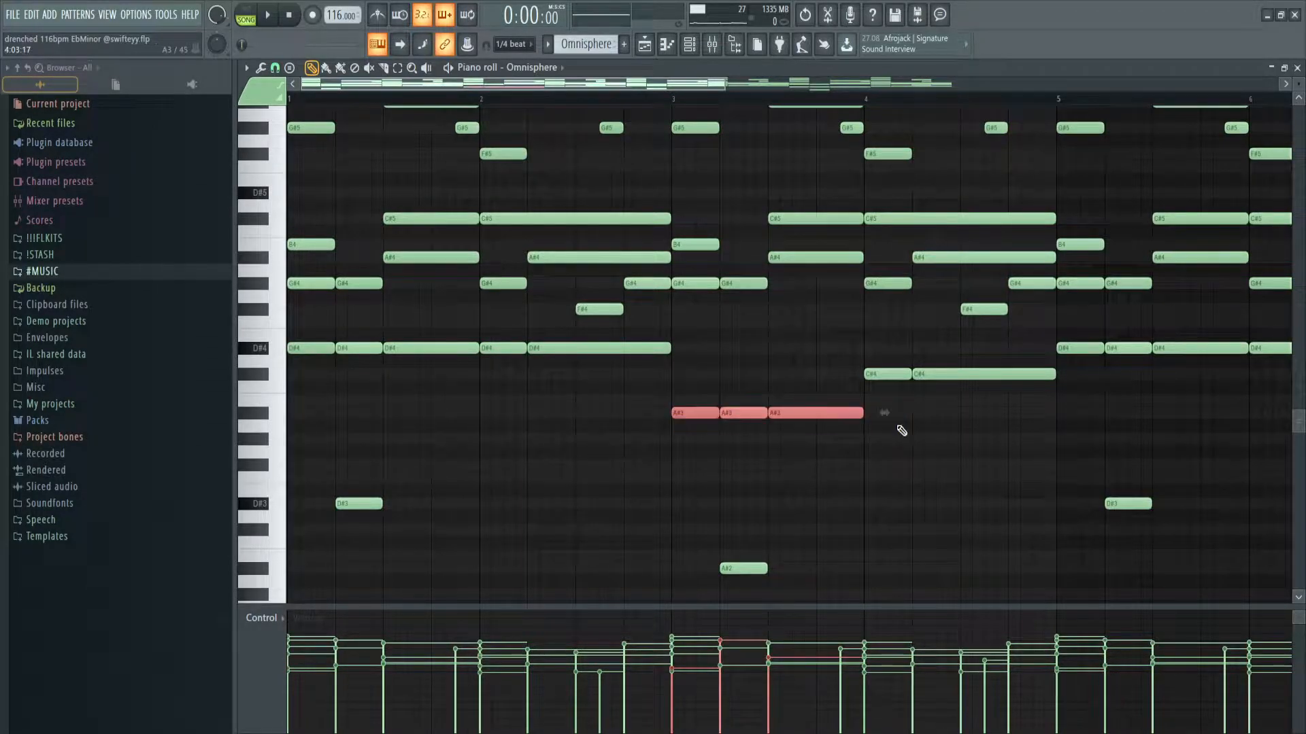
scroll(914, 402, down, 3)
scroll(680, 356, up, 4)
scroll(680, 356, down, 4)
scroll(680, 355, up, 4)
scroll(680, 355, down, 1)
key(space)
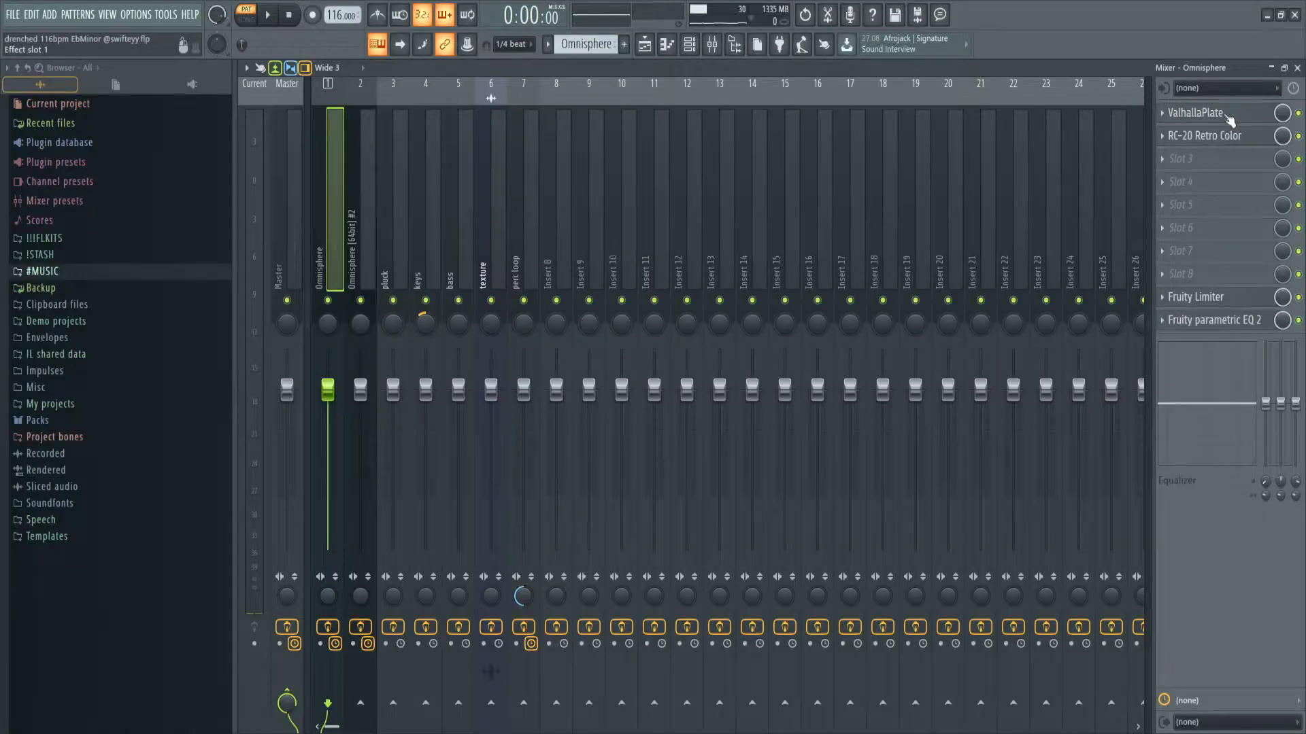
- Inspect the ValhallaPlate reverb on the Omnisphere mixer track and play the Omnisphere pattern
click(1224, 114)
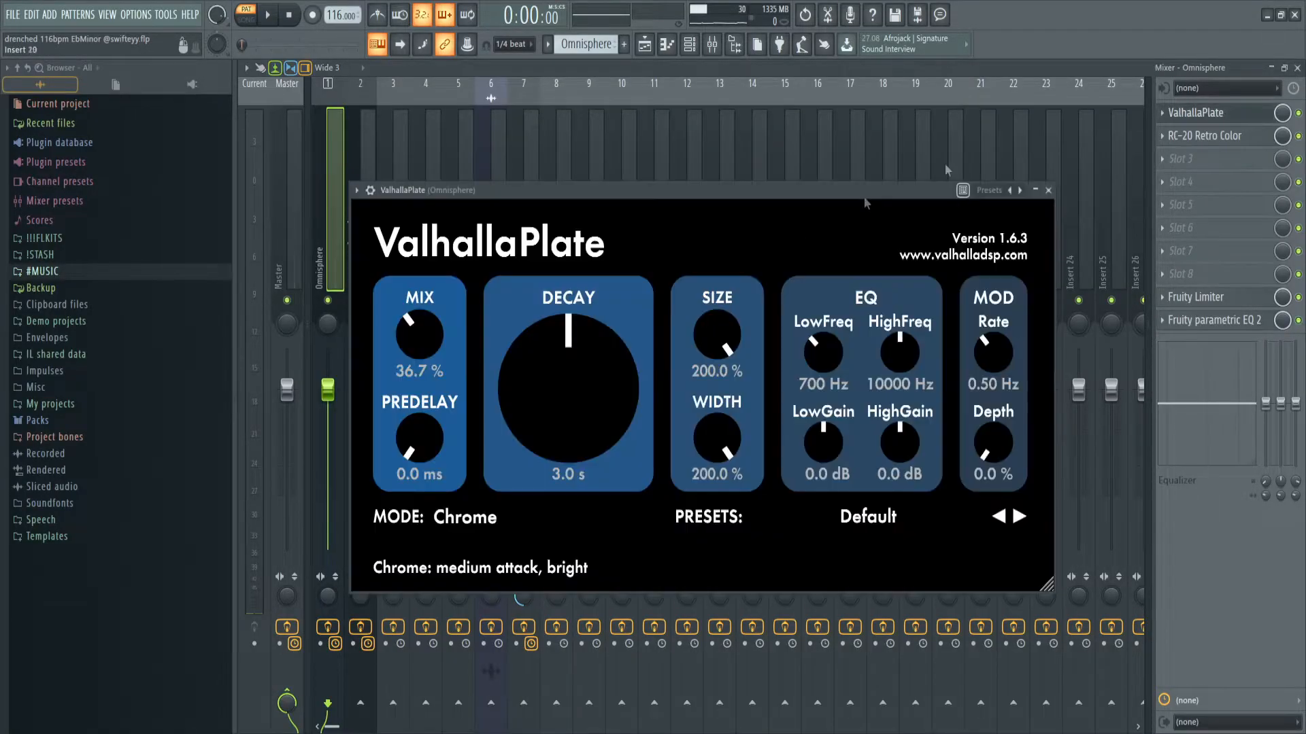
drag(602, 191, 581, 175)
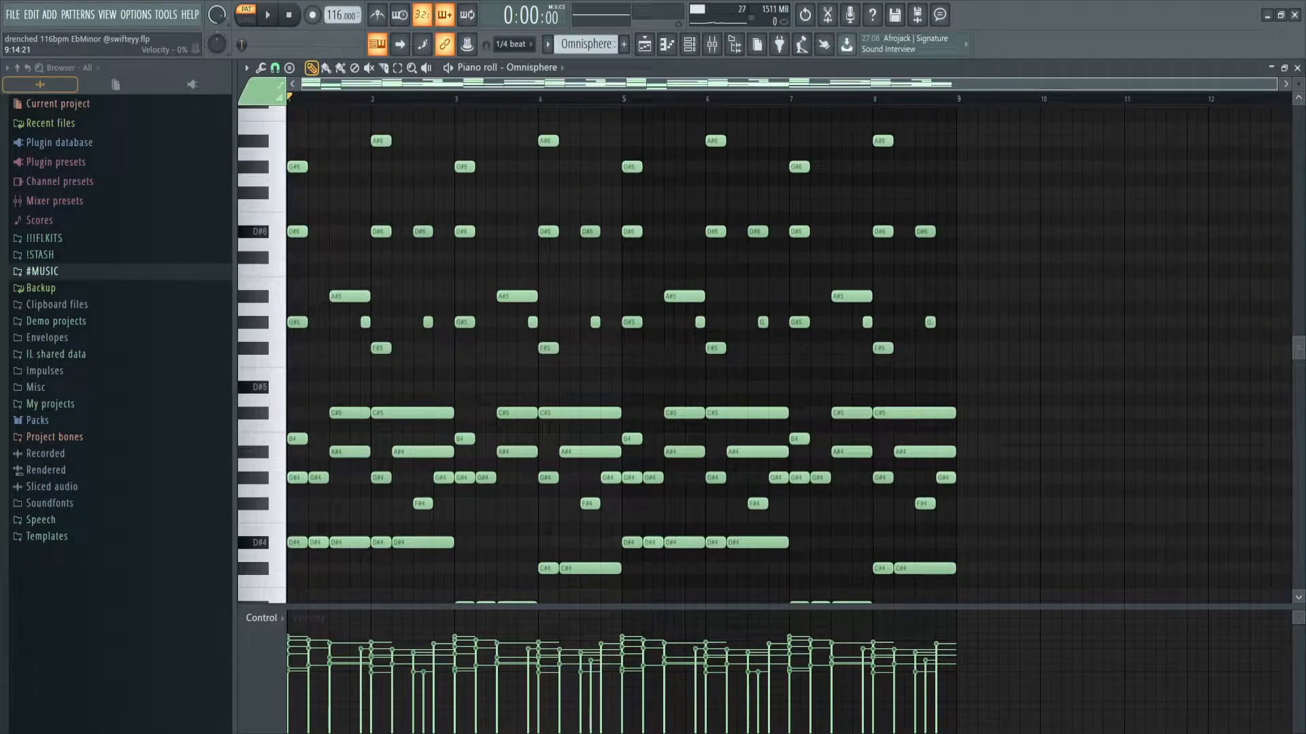
key(space)
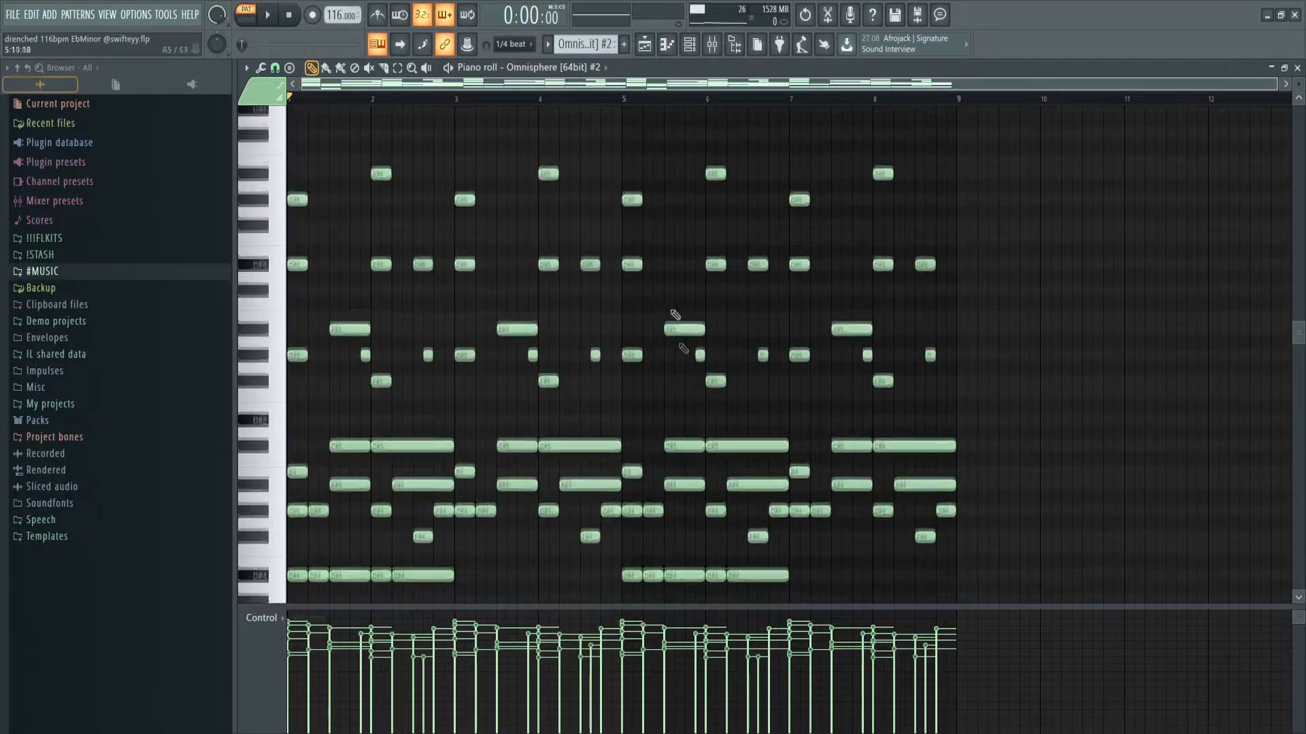
- Play the Omnisphere [64bit] #2 pattern and inspect the Drip effect on its mixer track
scroll(675, 315, down, 2)
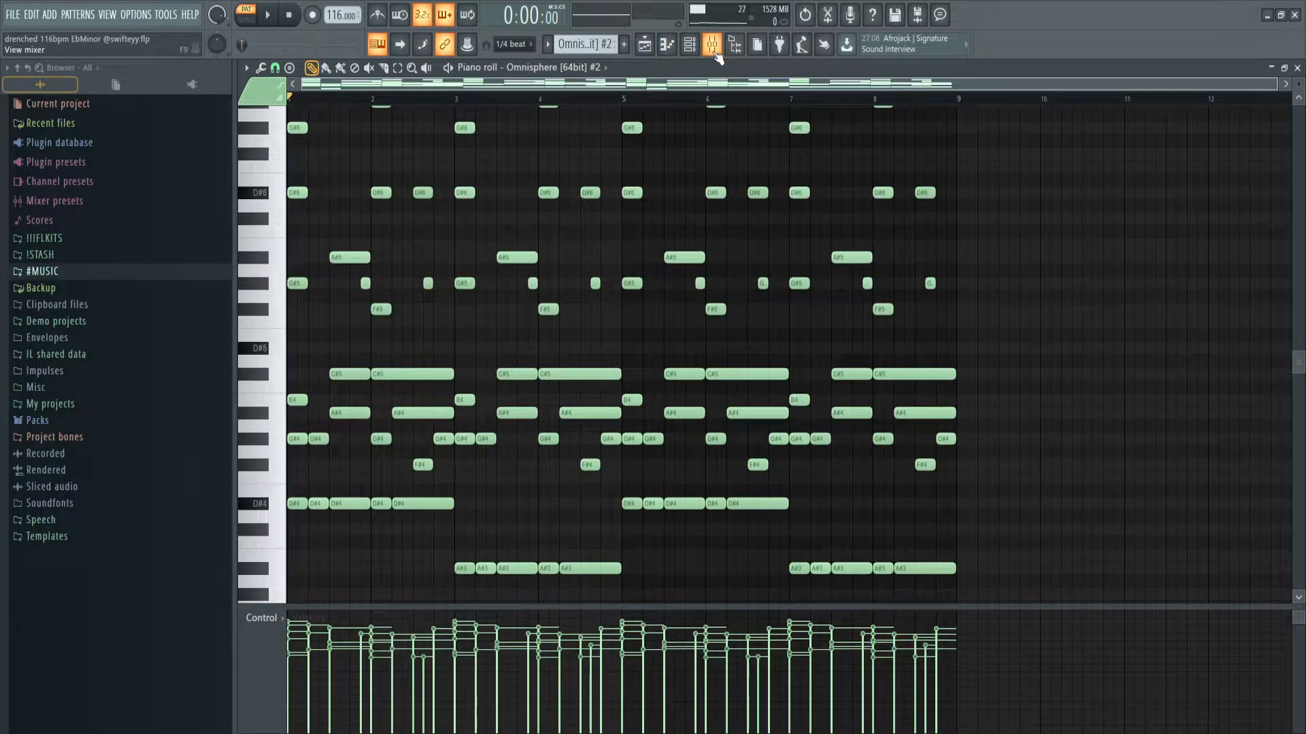
key(space)
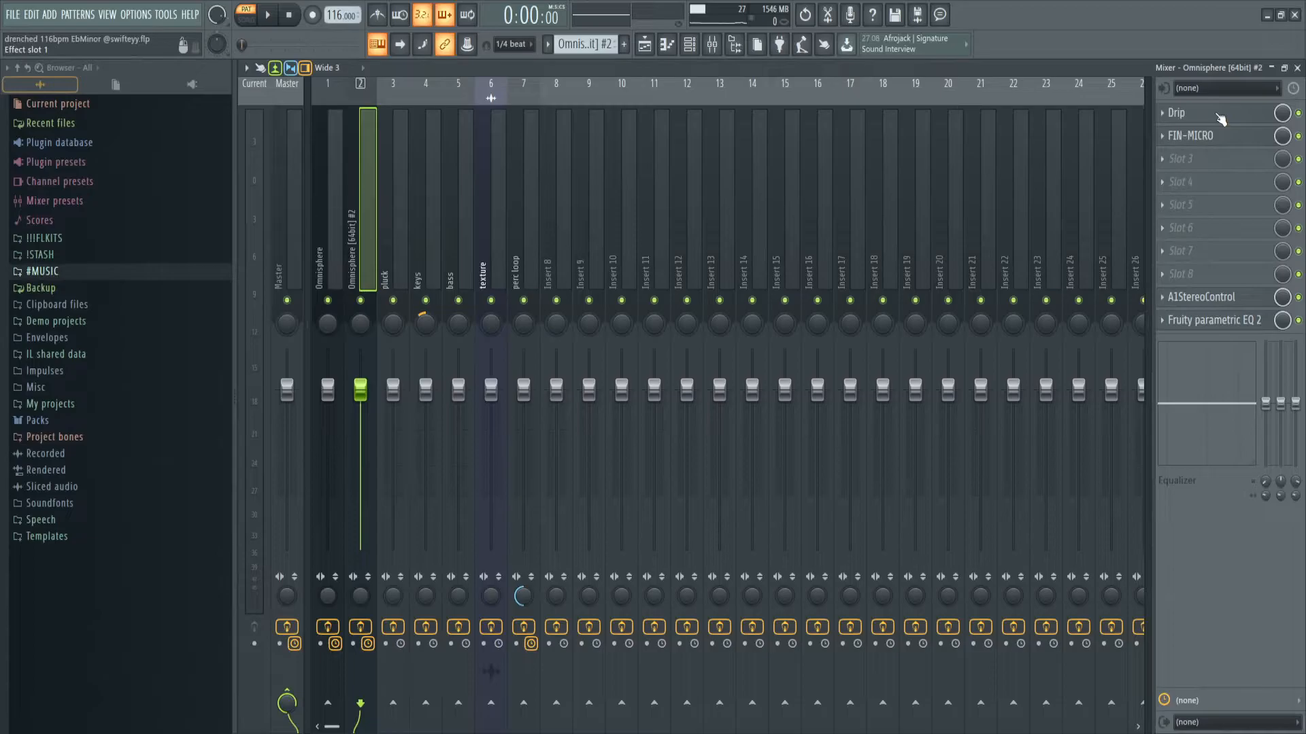
click(1176, 112)
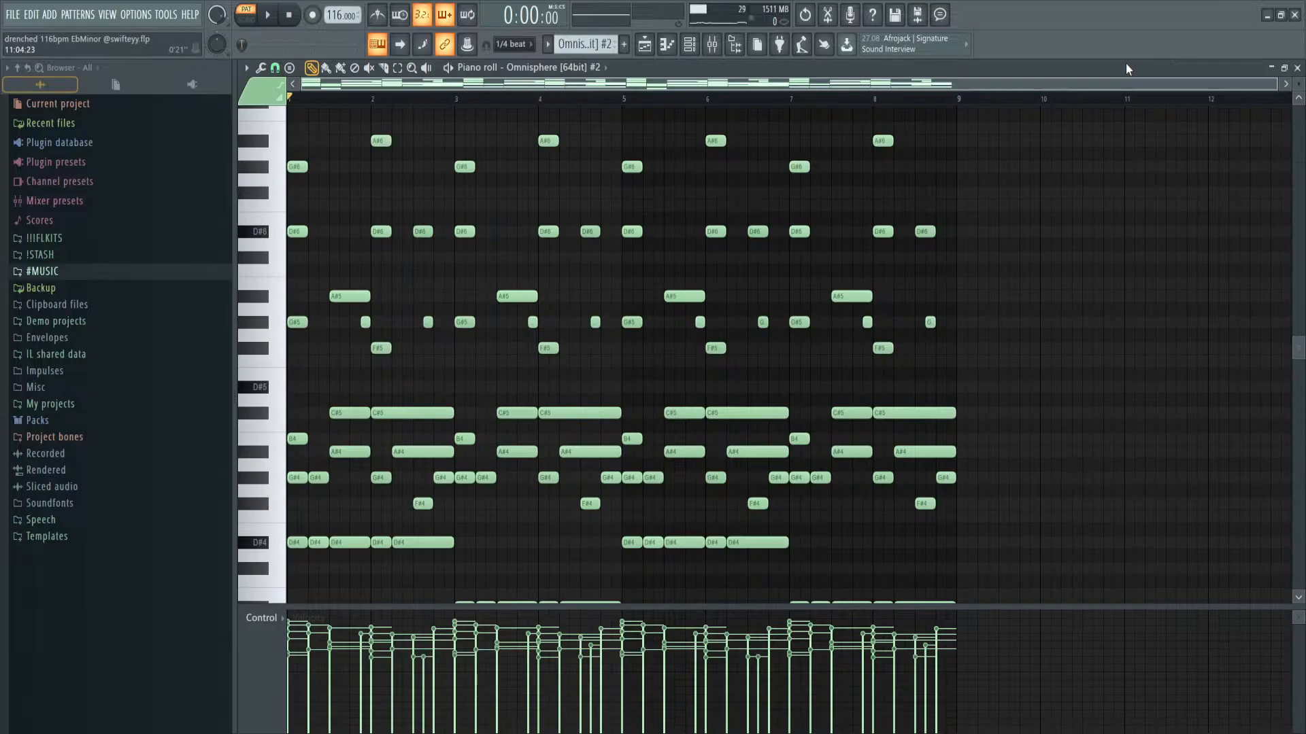
key(space)
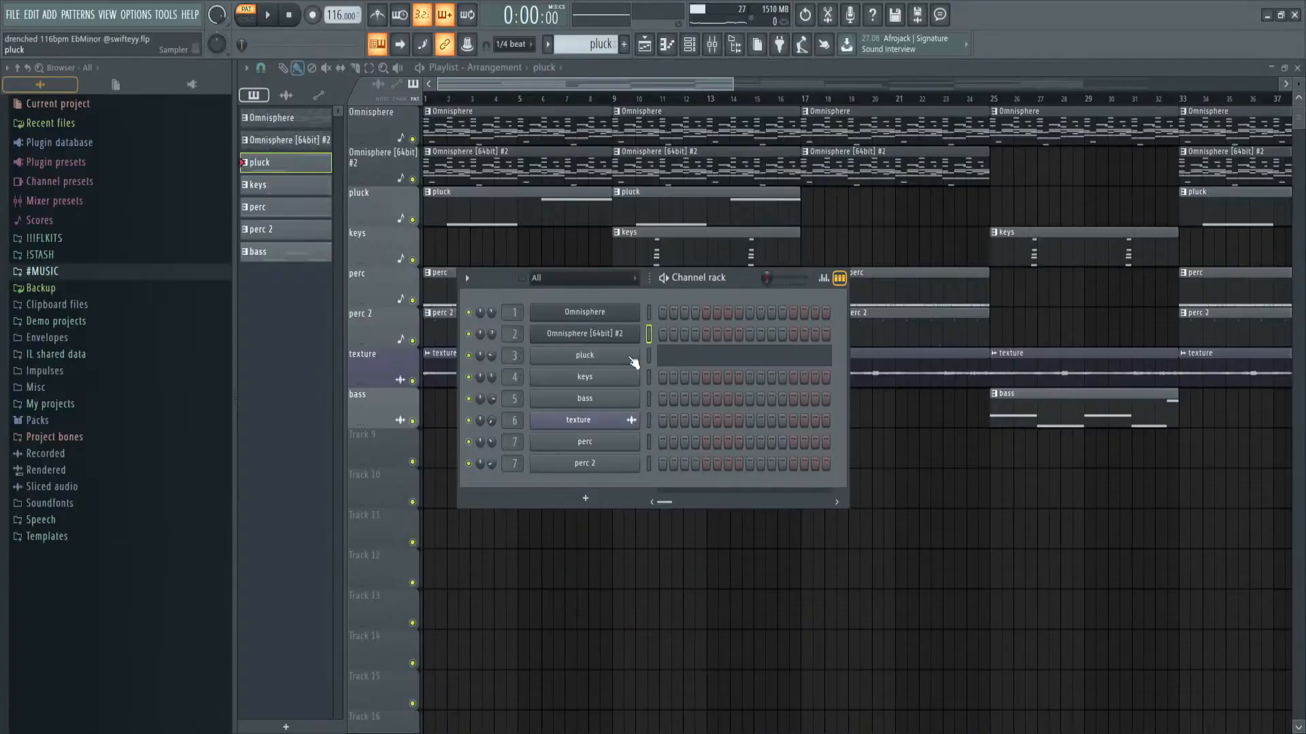
- Open the pluck channel's sampler settings and view its volume envelope
click(605, 364)
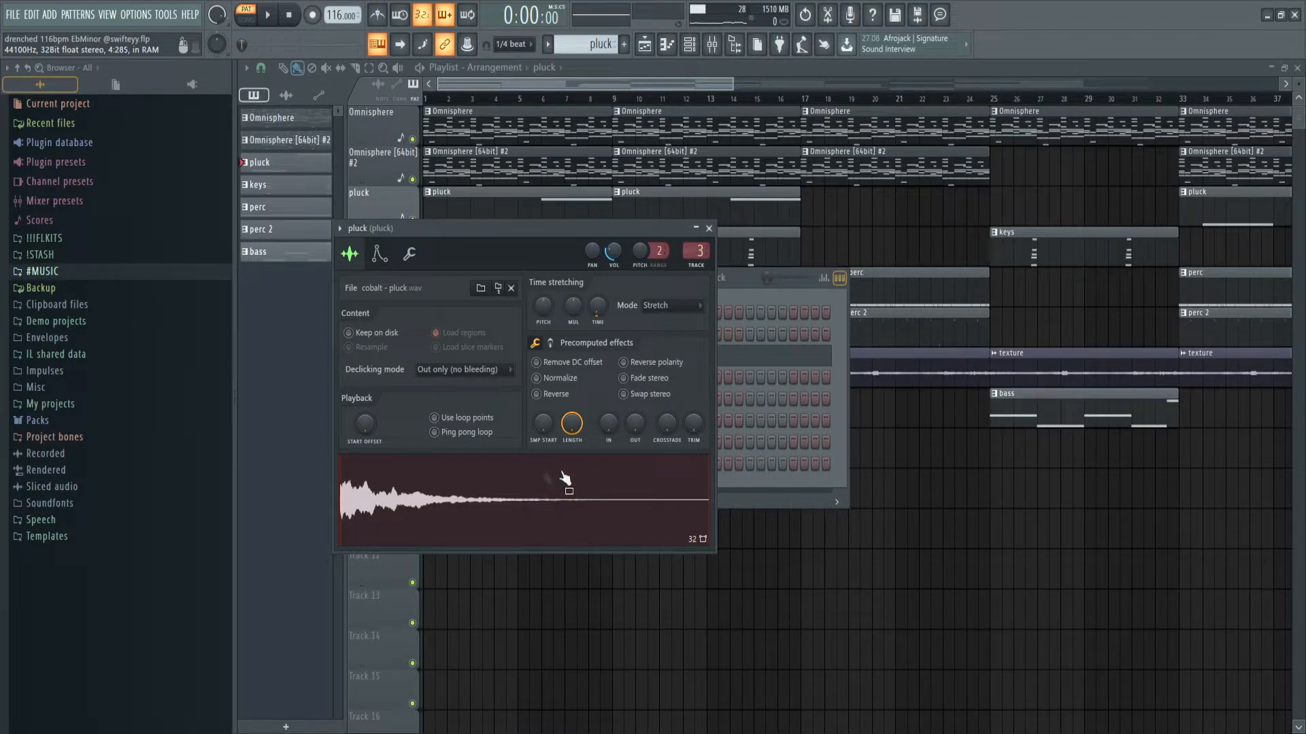
click(381, 260)
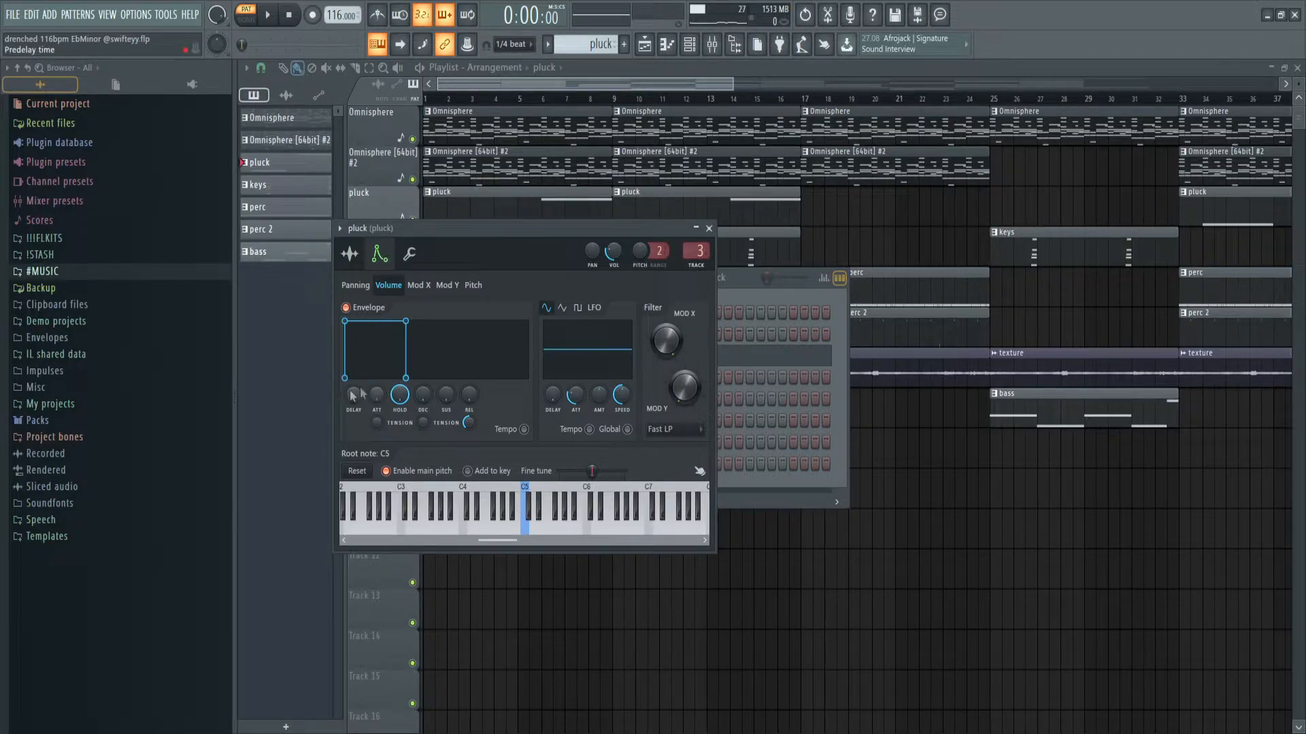
- Examine the D#5 and D#6 notes in the pluck's piano roll and play the pattern
key(F7)
drag(495, 419, 843, 184)
drag(543, 483, 836, 219)
ctrl+click(836, 216)
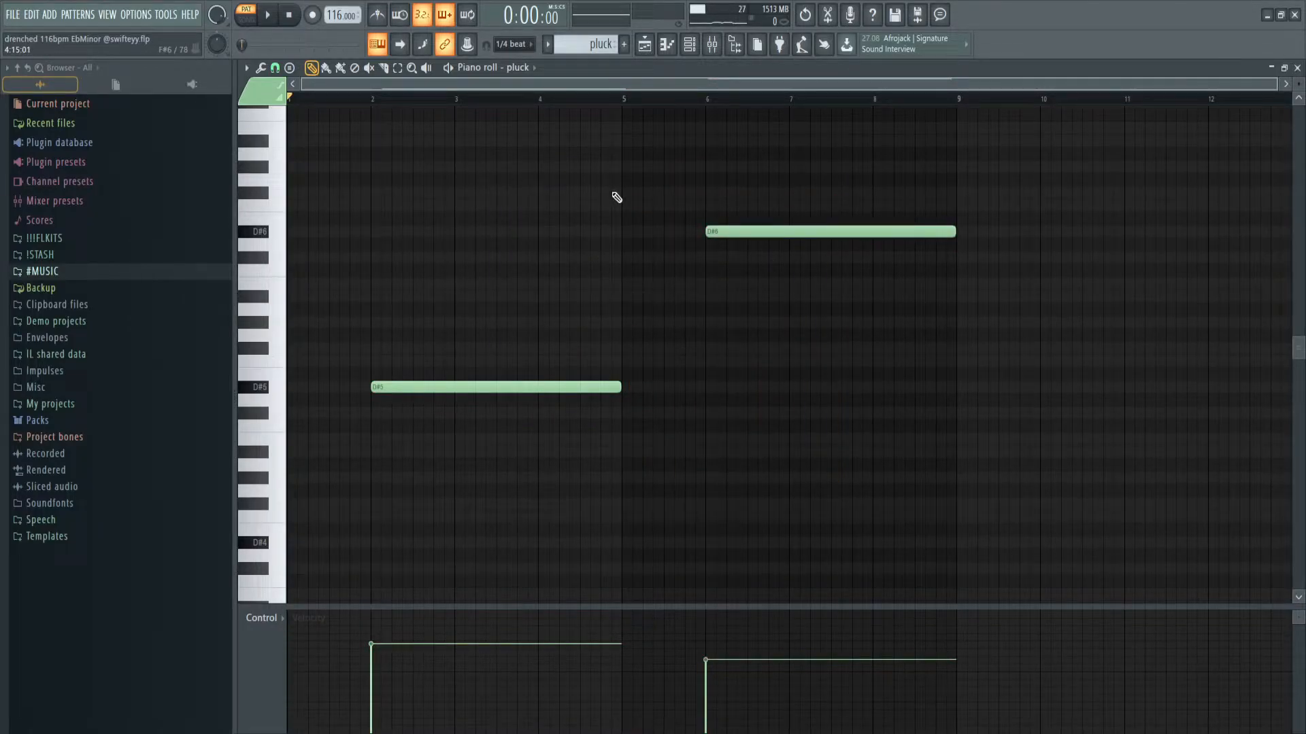
key(space)
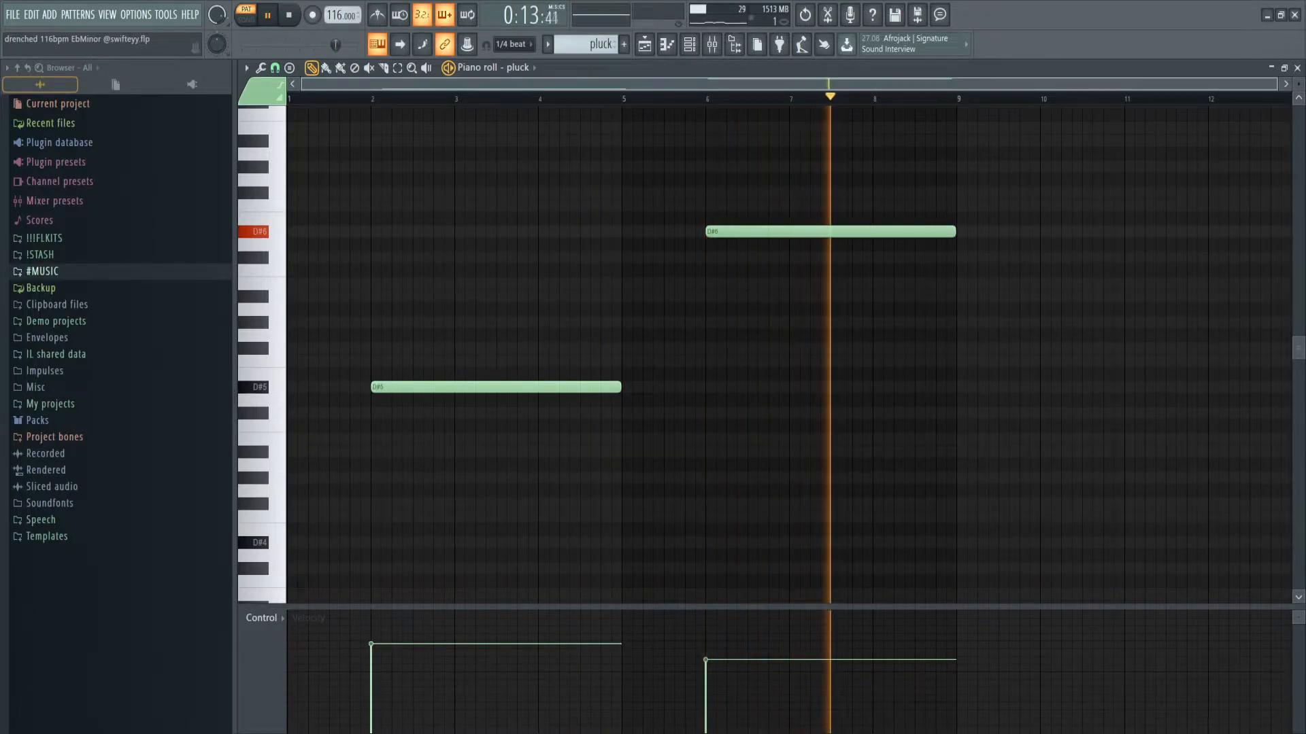
- Inspect the pluck mixer track's ValhallaVintageVerb, A1StereoControl and Fruity parametric EQ 2 effects, and play the pluck pattern
key(space)
drag(527, 443, 879, 219)
ctrl+click(976, 309)
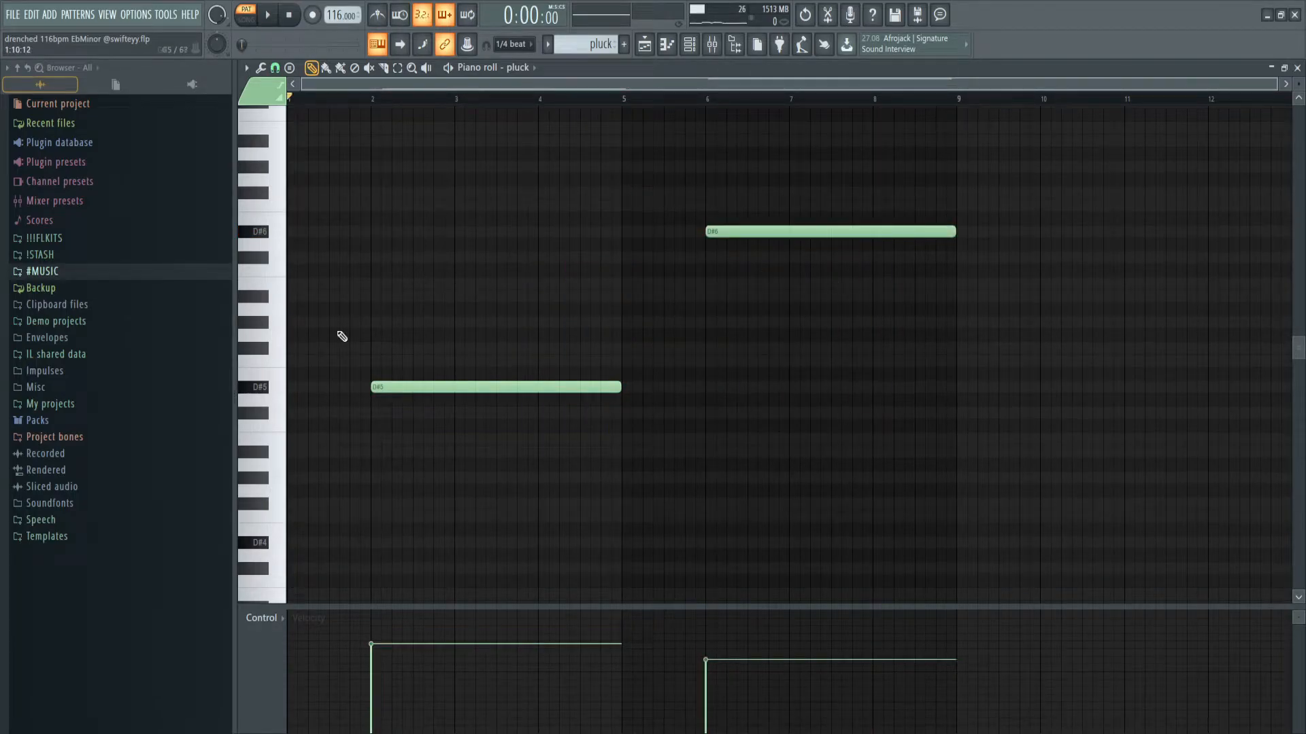
click(712, 44)
click(1217, 112)
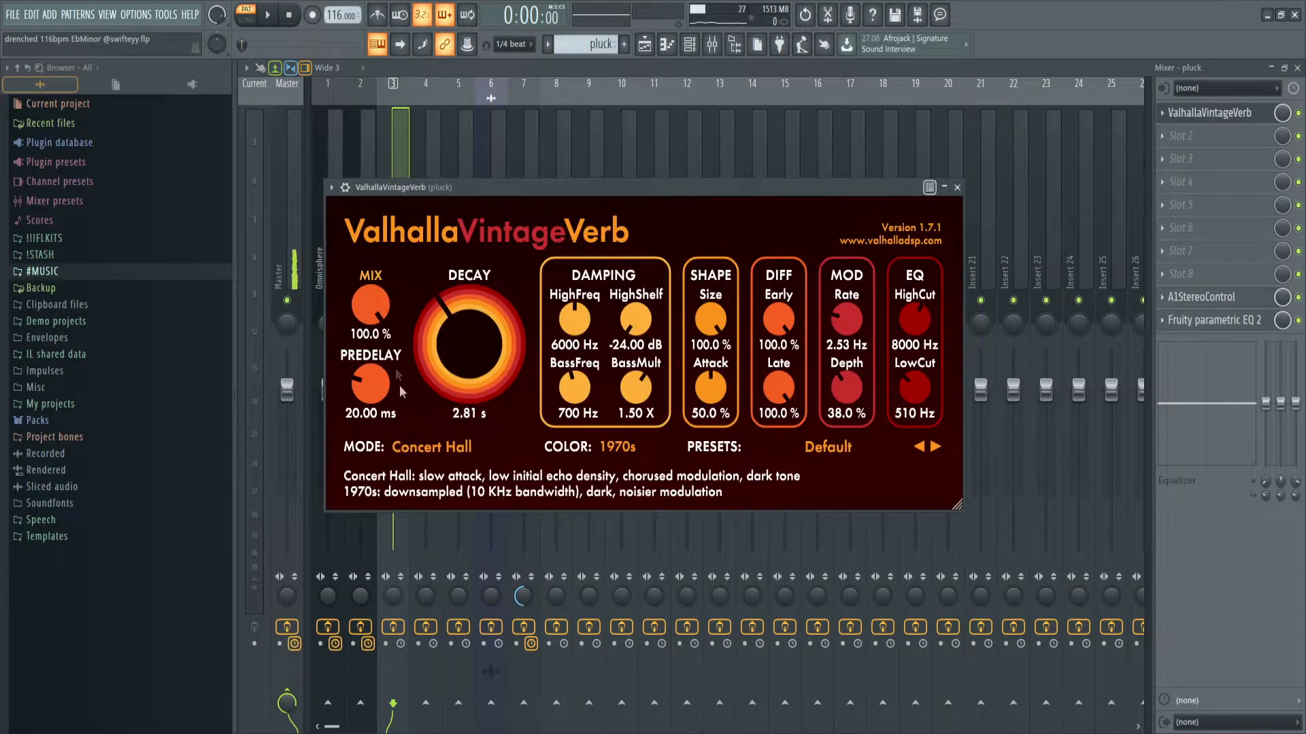
click(1201, 297)
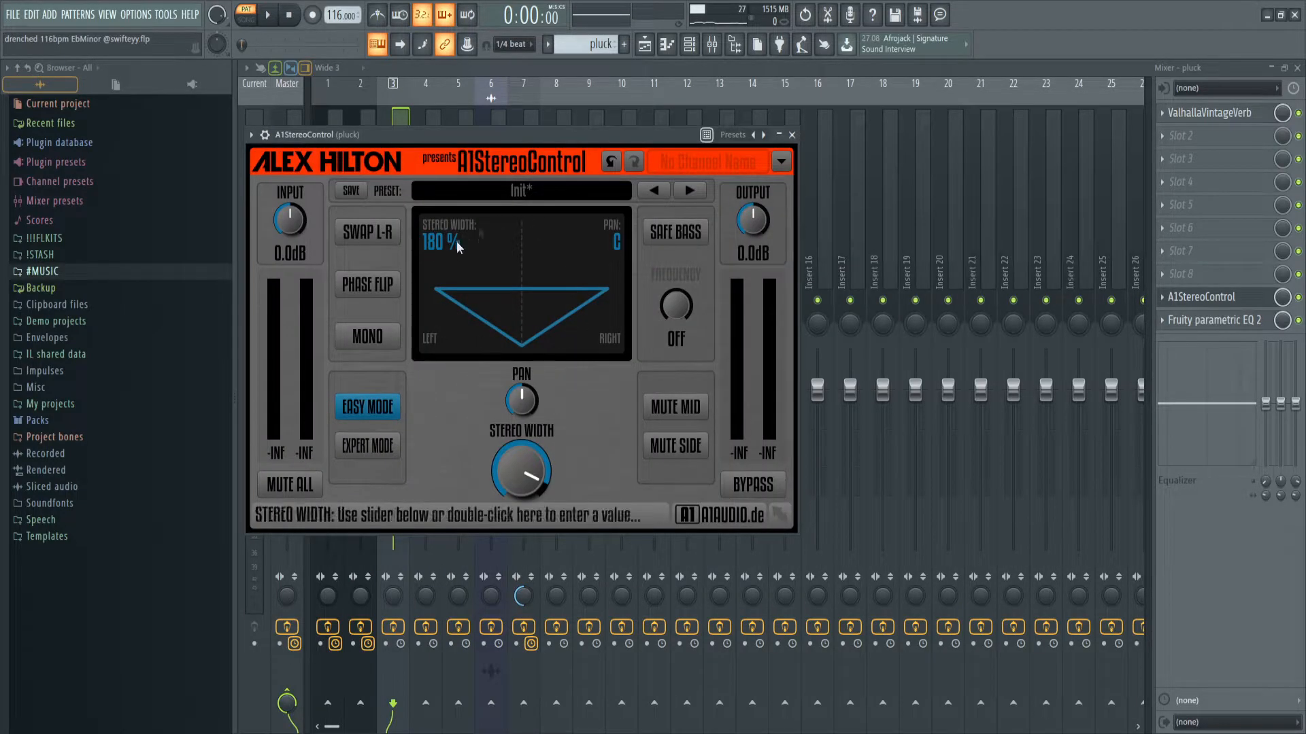
click(791, 134)
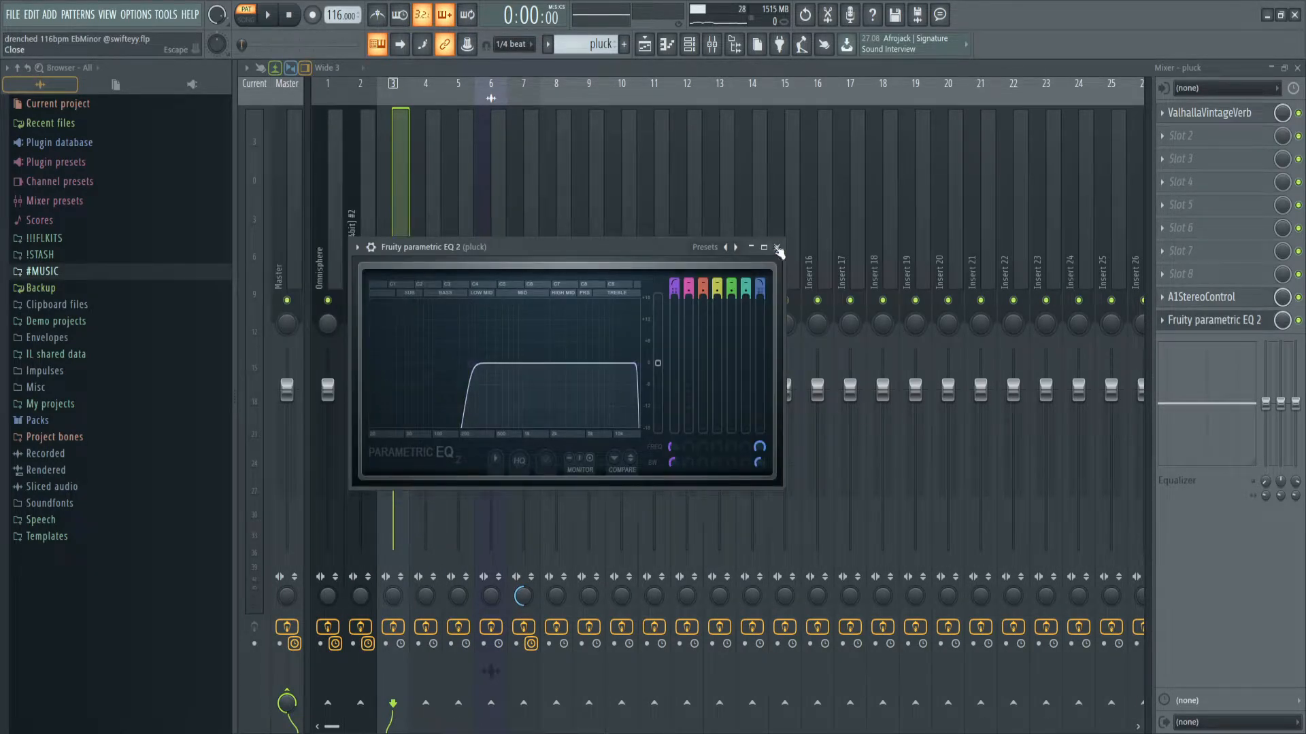
click(778, 249)
key(F7)
key(space)
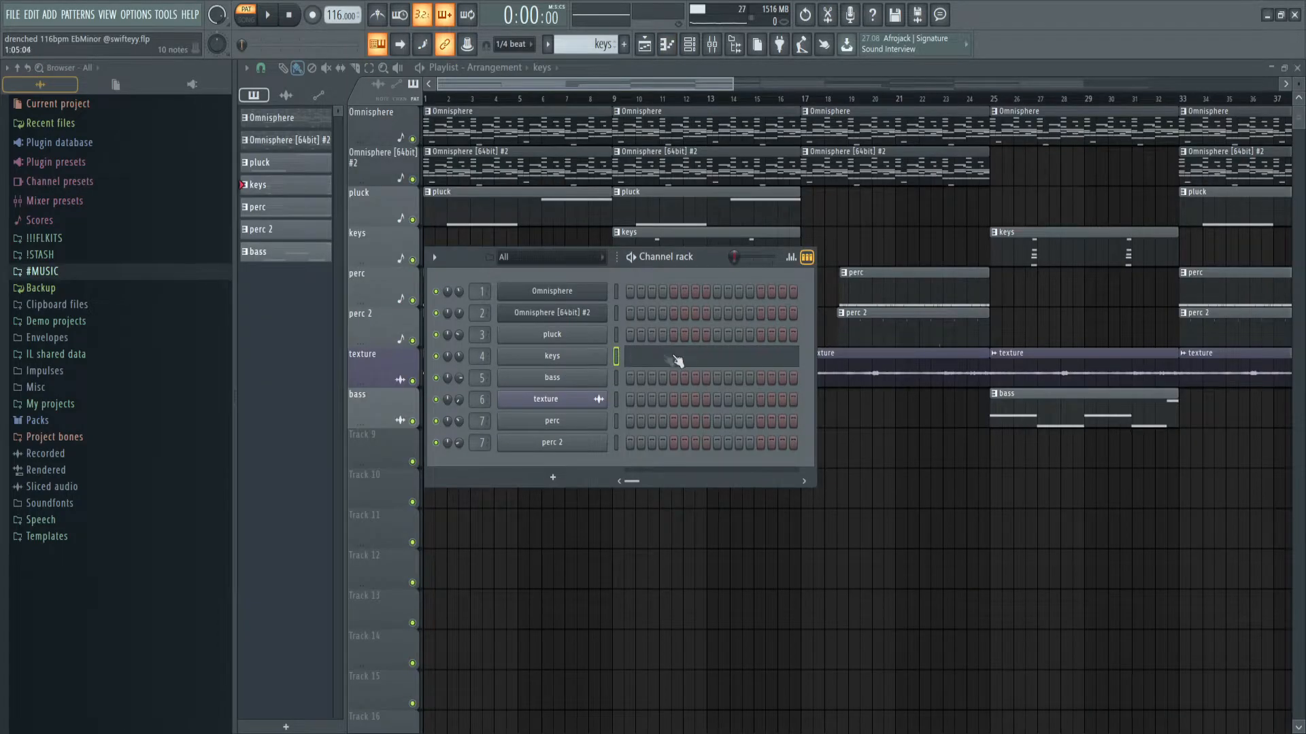
- Open the keys channel's piano roll and examine its two stacked chords
click(676, 360)
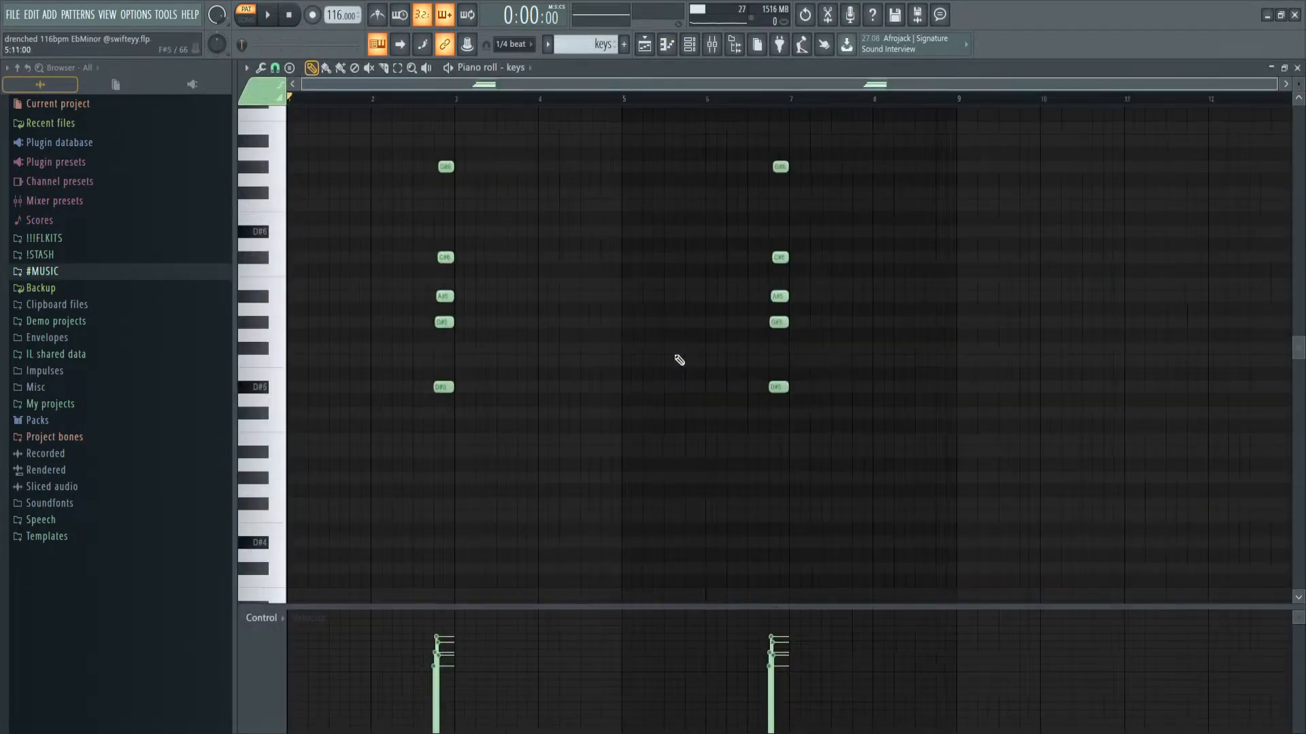
drag(1006, 455, 406, 148)
scroll(597, 47, up, 1)
key(KP_Add)
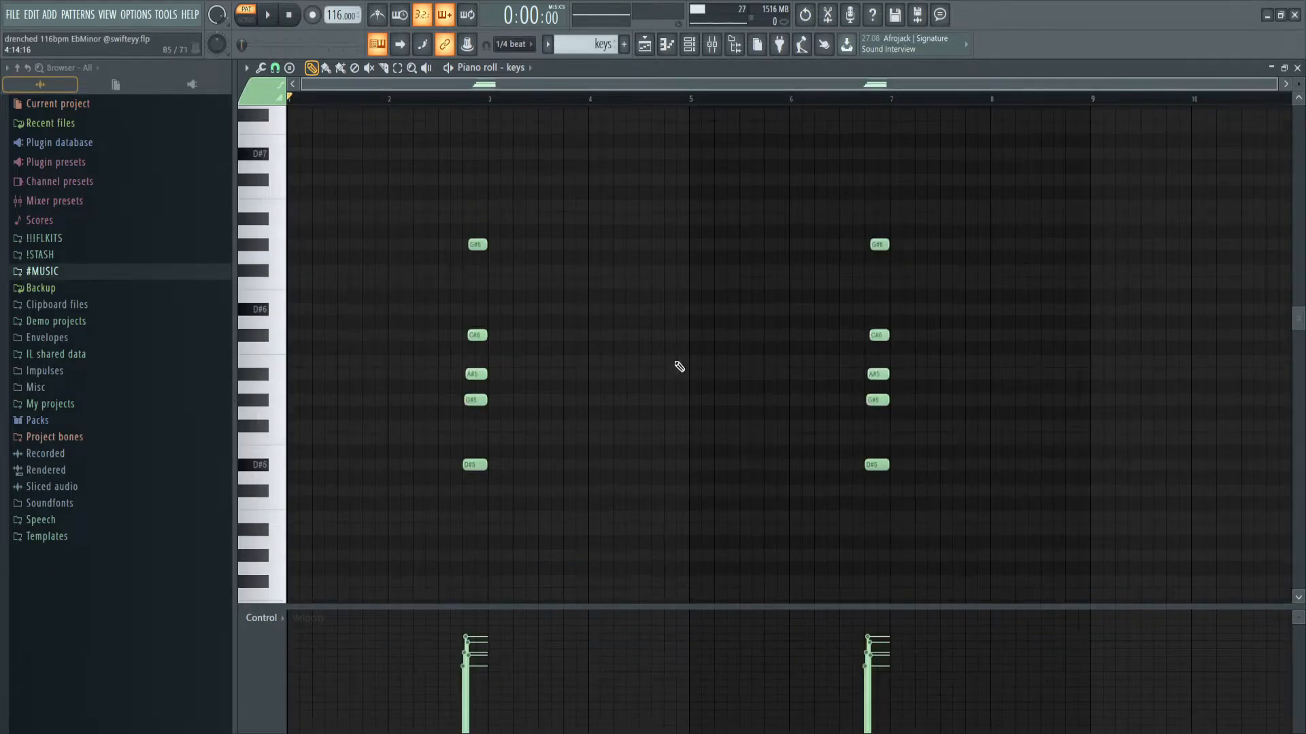
scroll(469, 437, up, 6)
scroll(425, 449, down, 6)
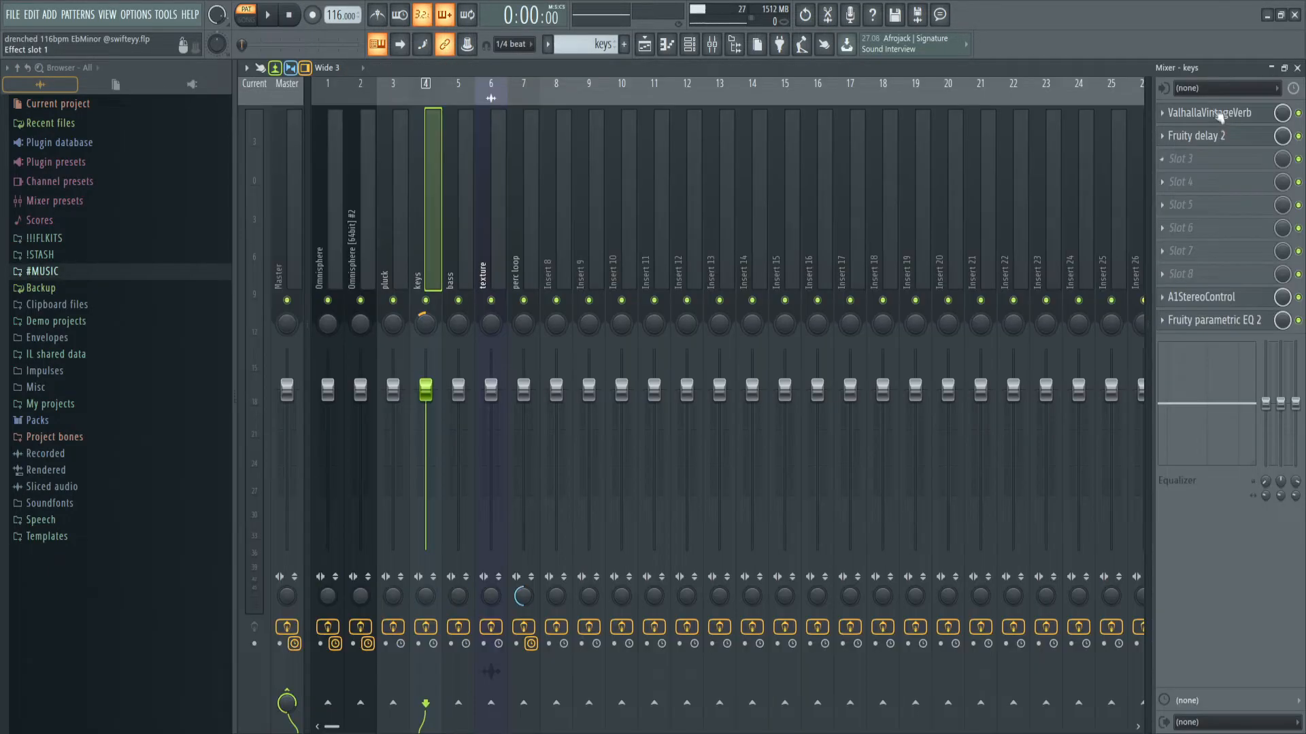
- Inspect ValhallaVintageVerb, Fruity delay 2, A1StereoControl and Fruity parametric EQ 2 on the keys mixer track, and play the keys pattern
click(1218, 112)
click(1198, 136)
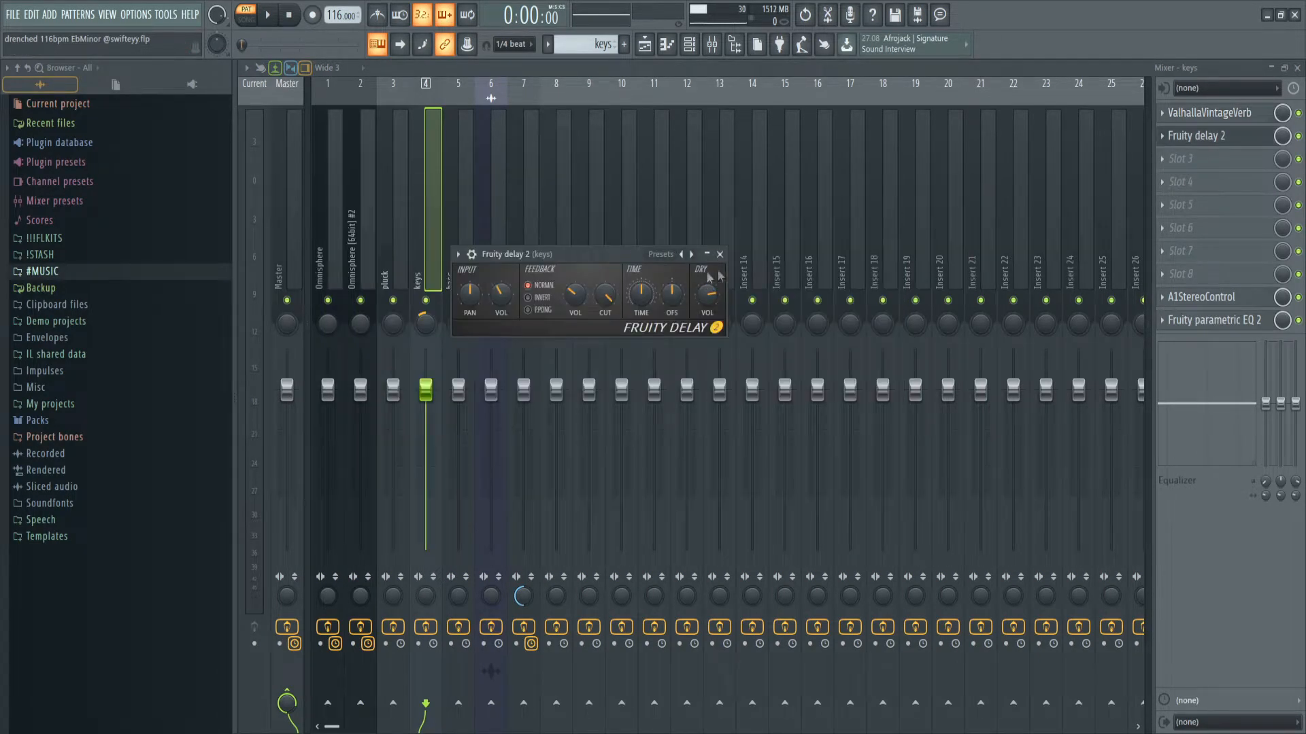
click(1202, 297)
click(845, 191)
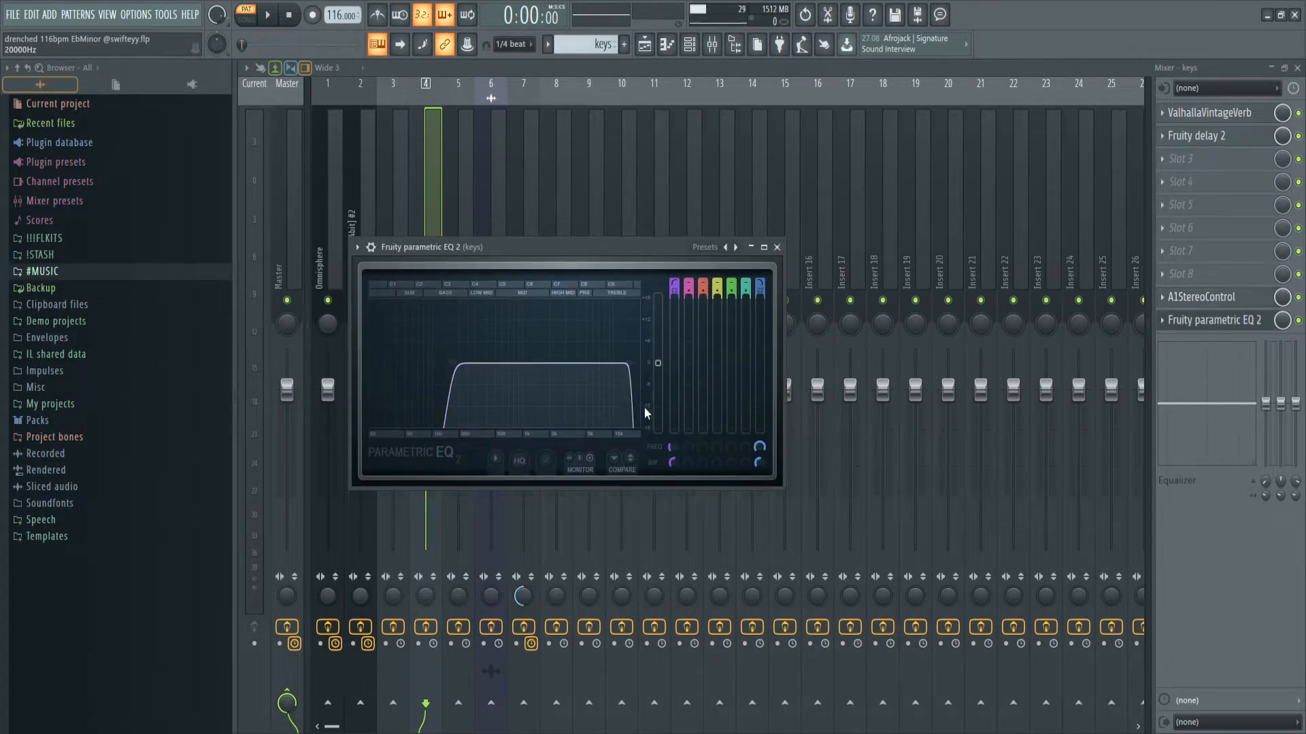
key(F7)
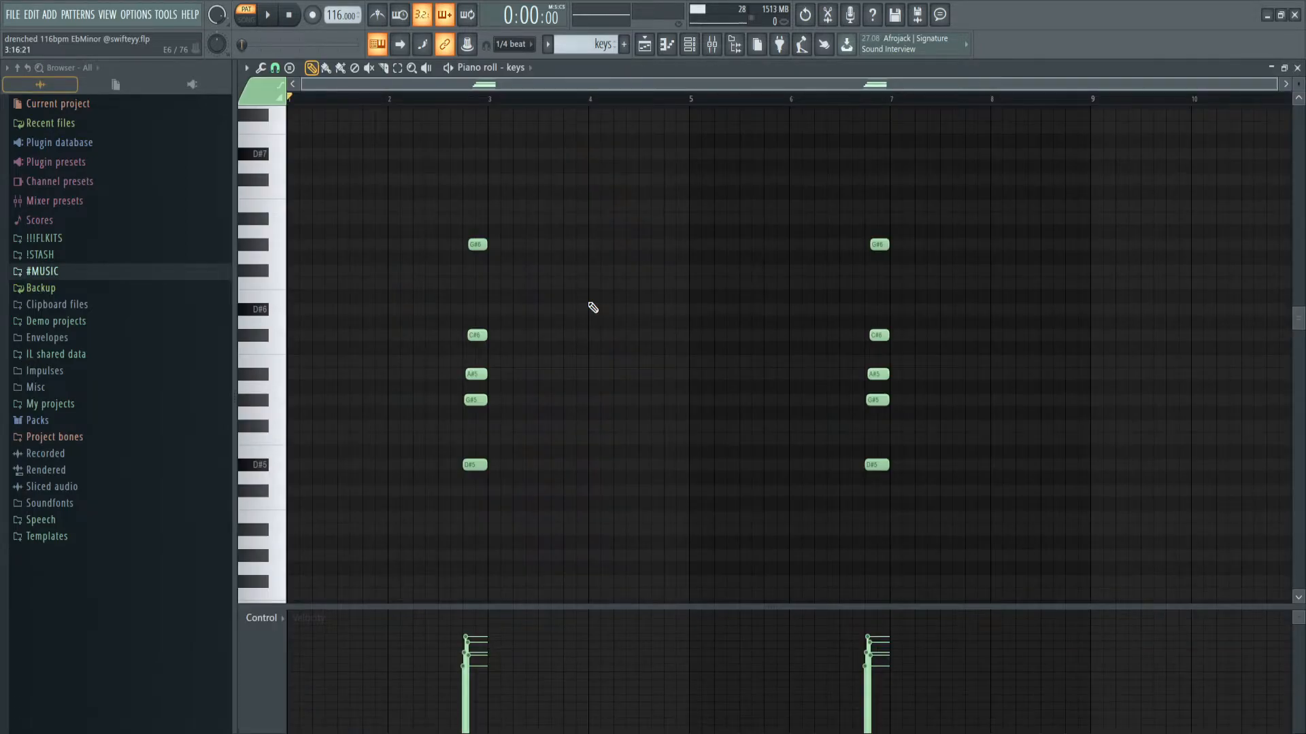
key(space)
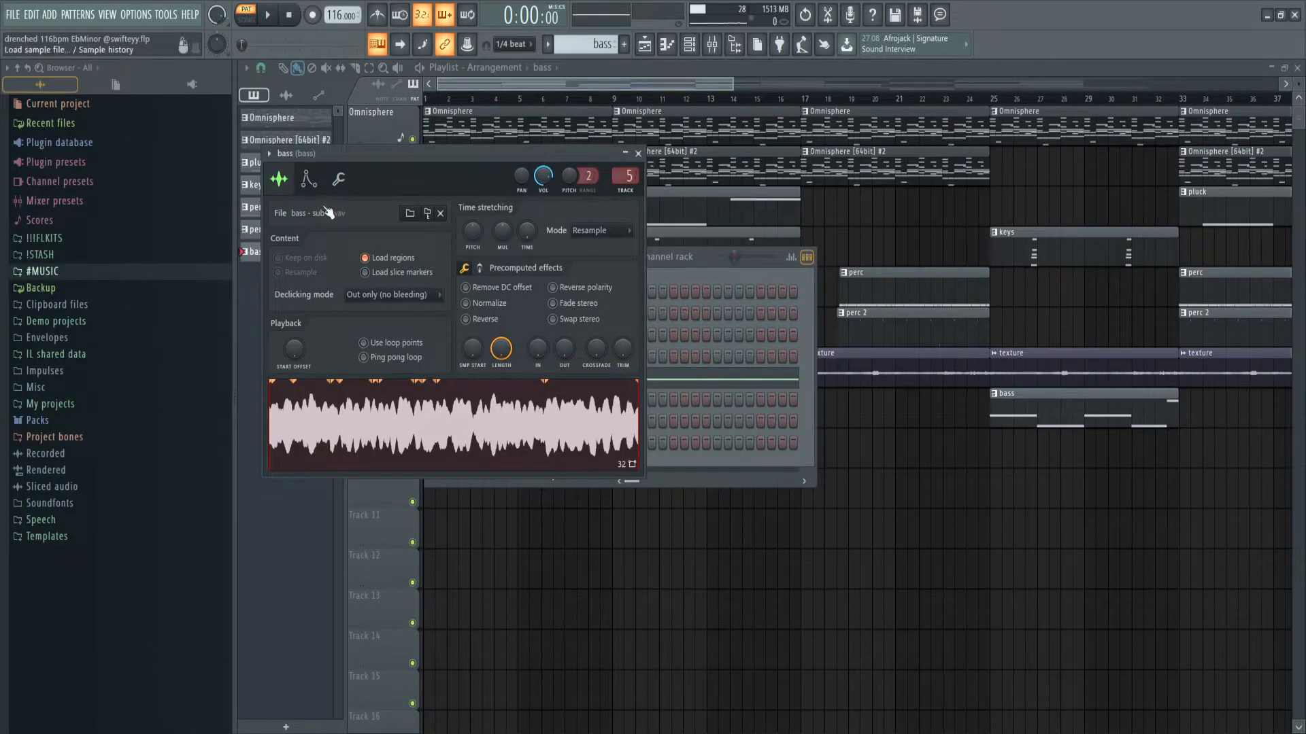
- Play the bass pattern in its piano roll and inspect both Fruity parametric EQ 2 effects on the bass mixer track
key(F7)
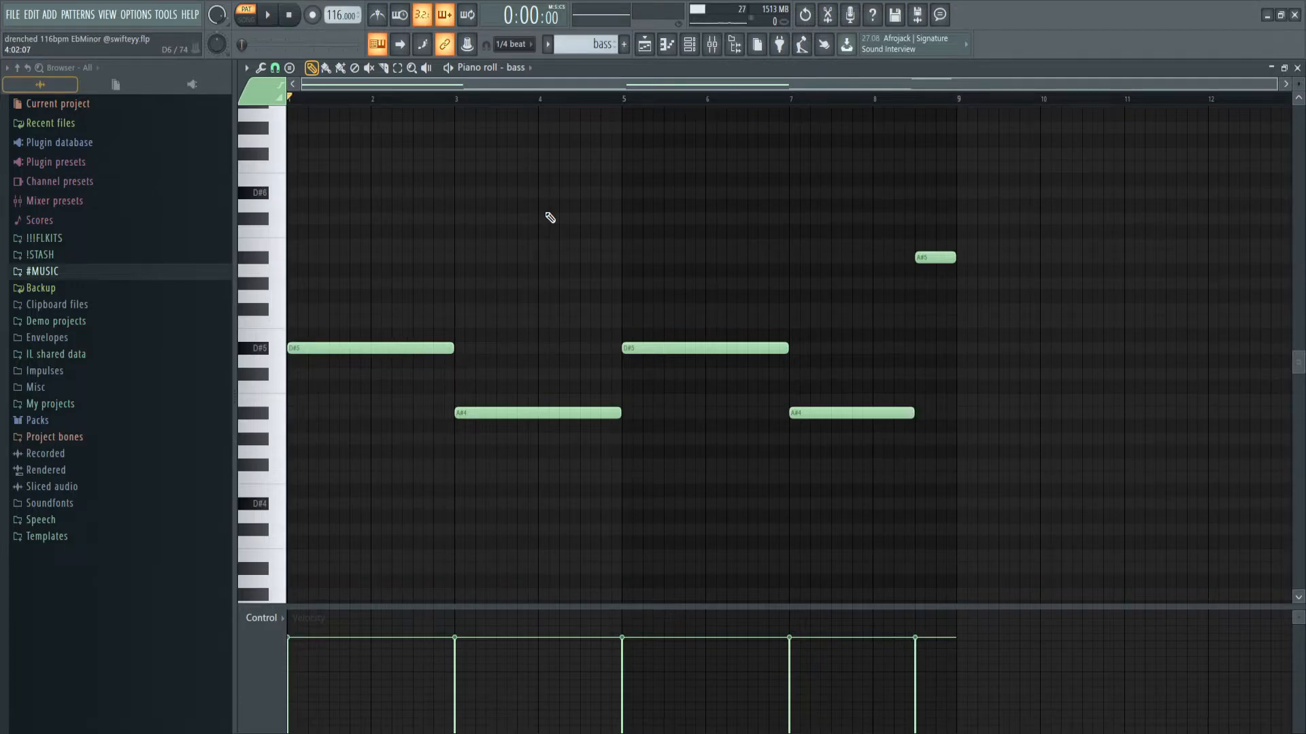
key(space)
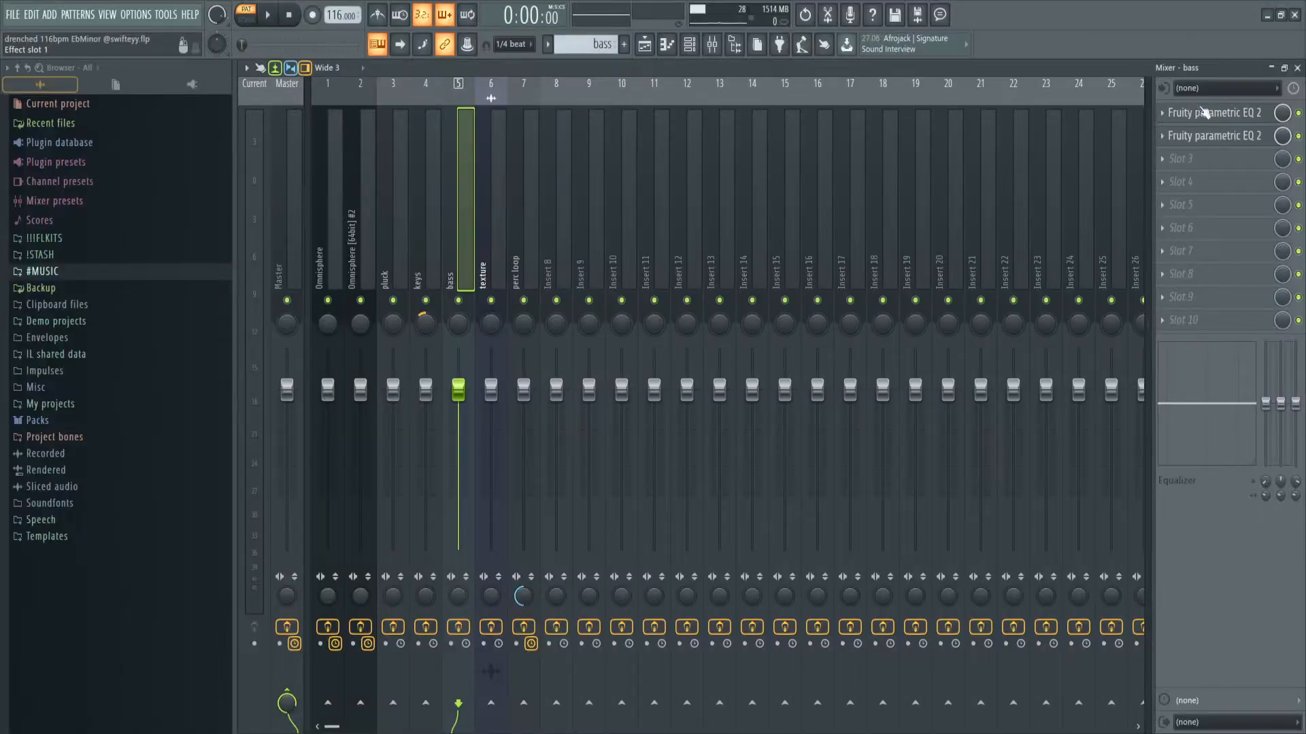
click(1200, 117)
drag(524, 249, 562, 244)
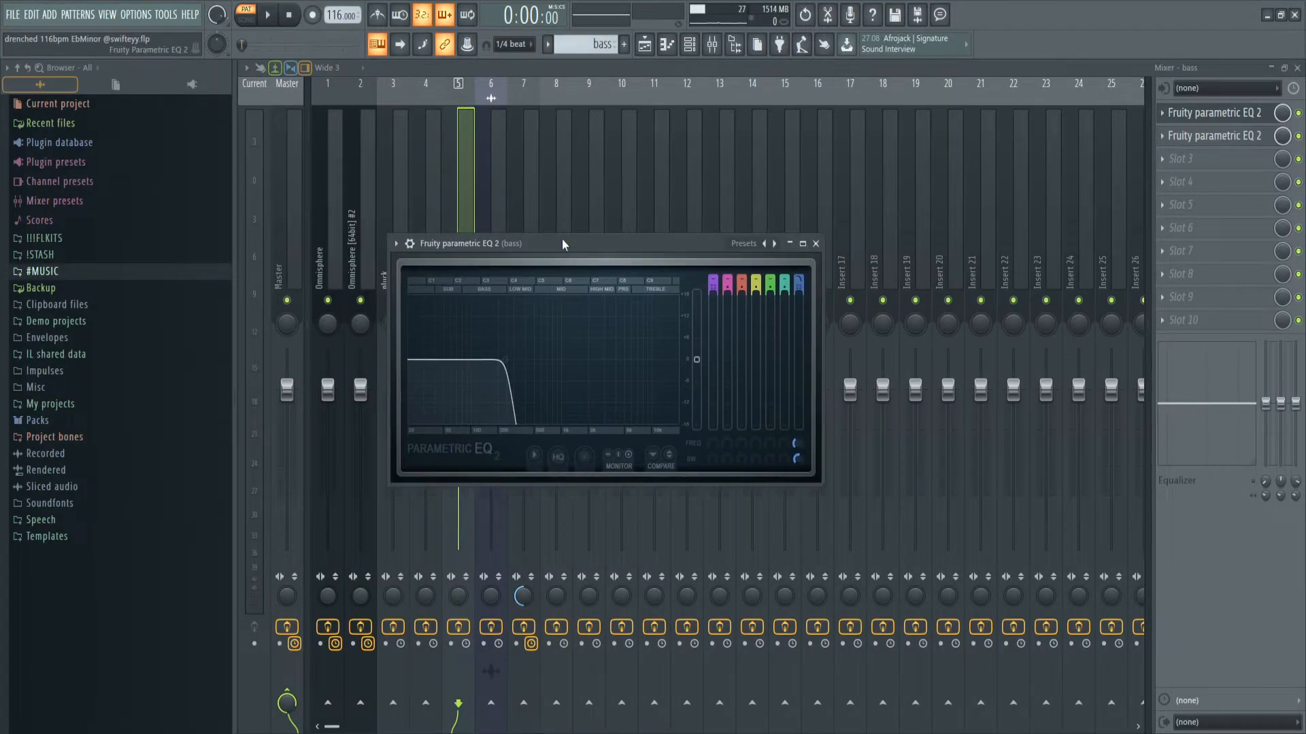
click(816, 243)
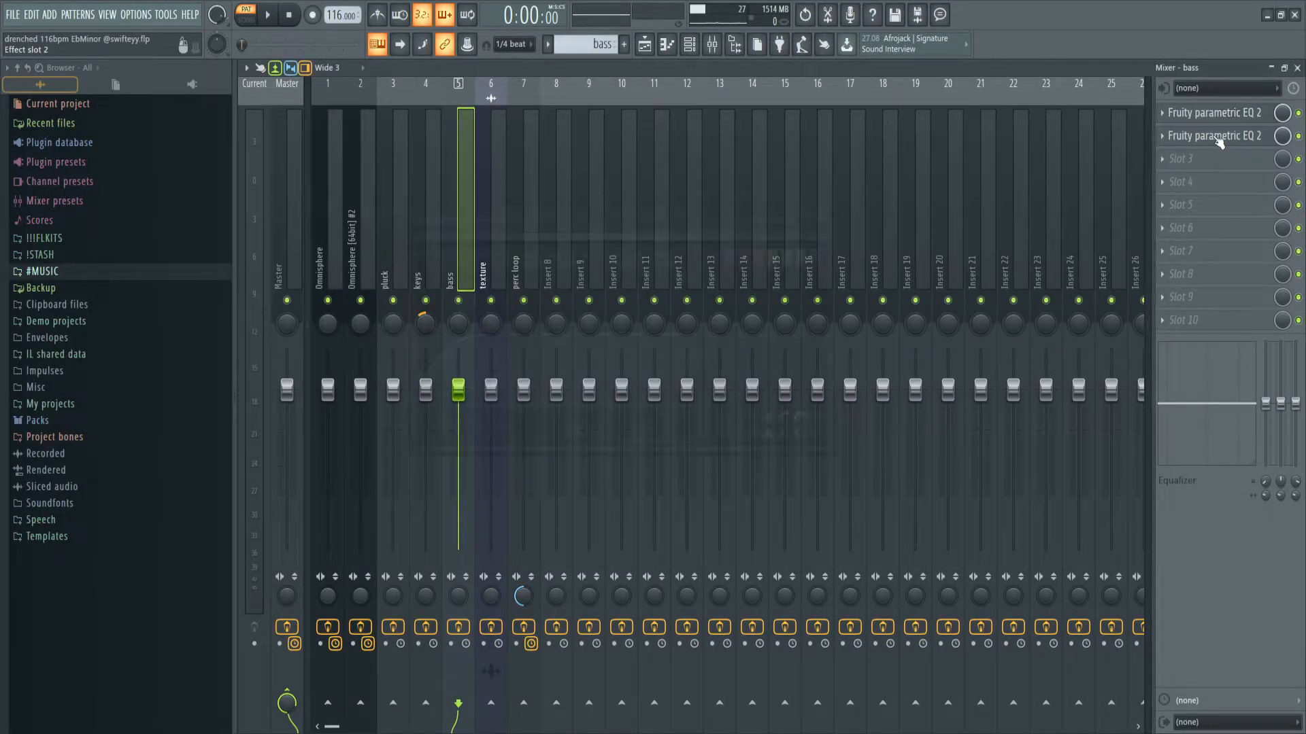
click(1214, 137)
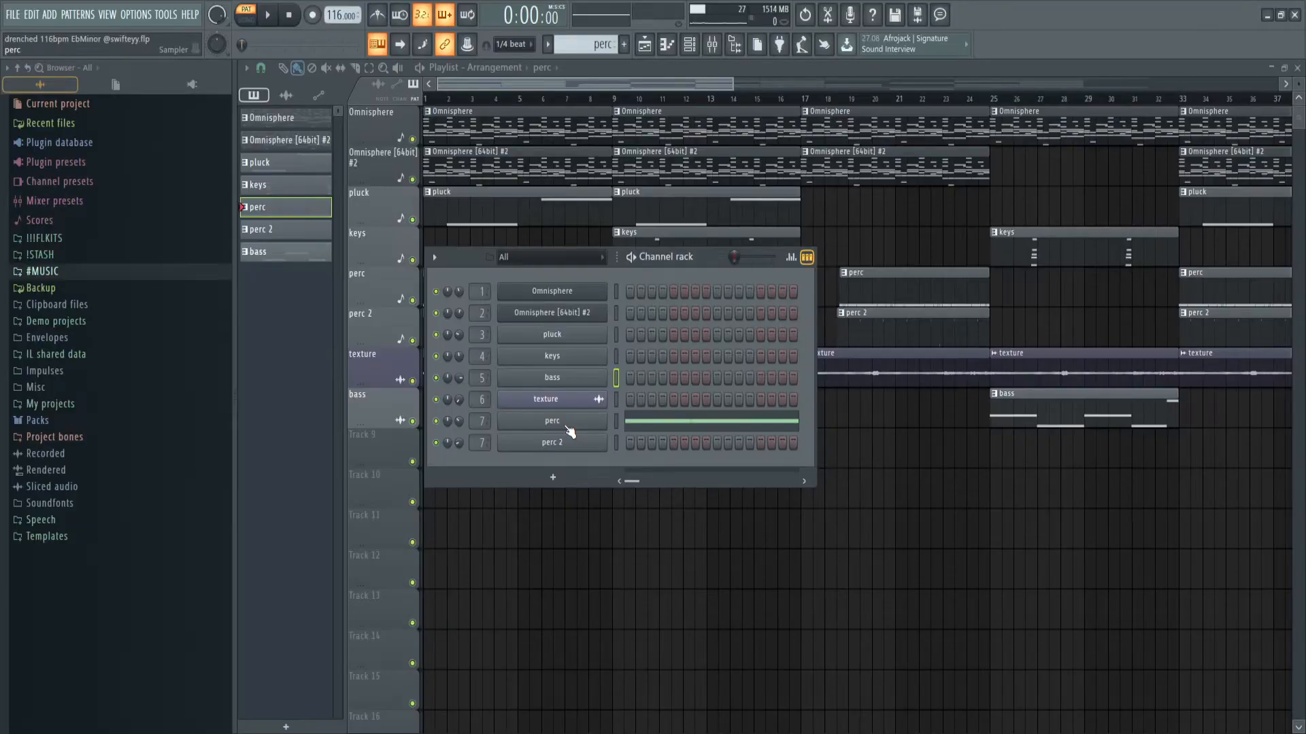
- View the perc channel's sampler settings and play the perc pattern from its piano roll
click(548, 424)
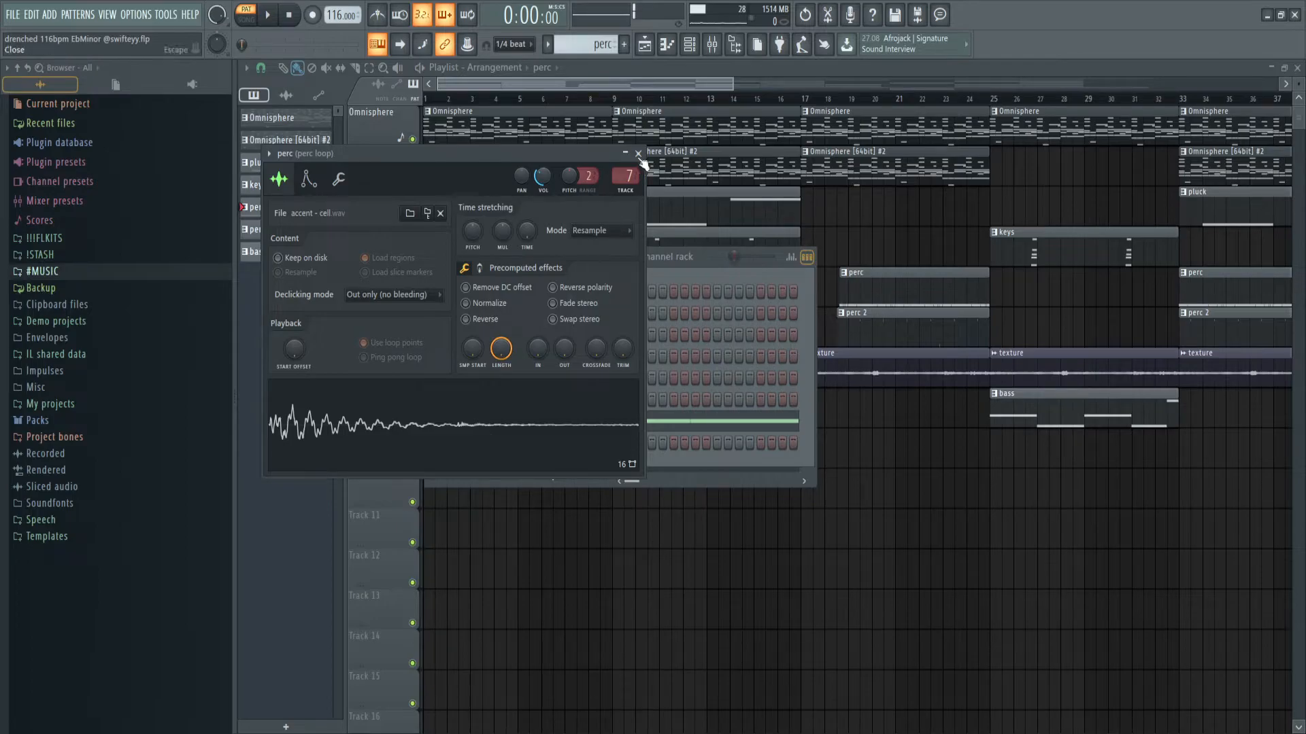
click(655, 423)
key(space)
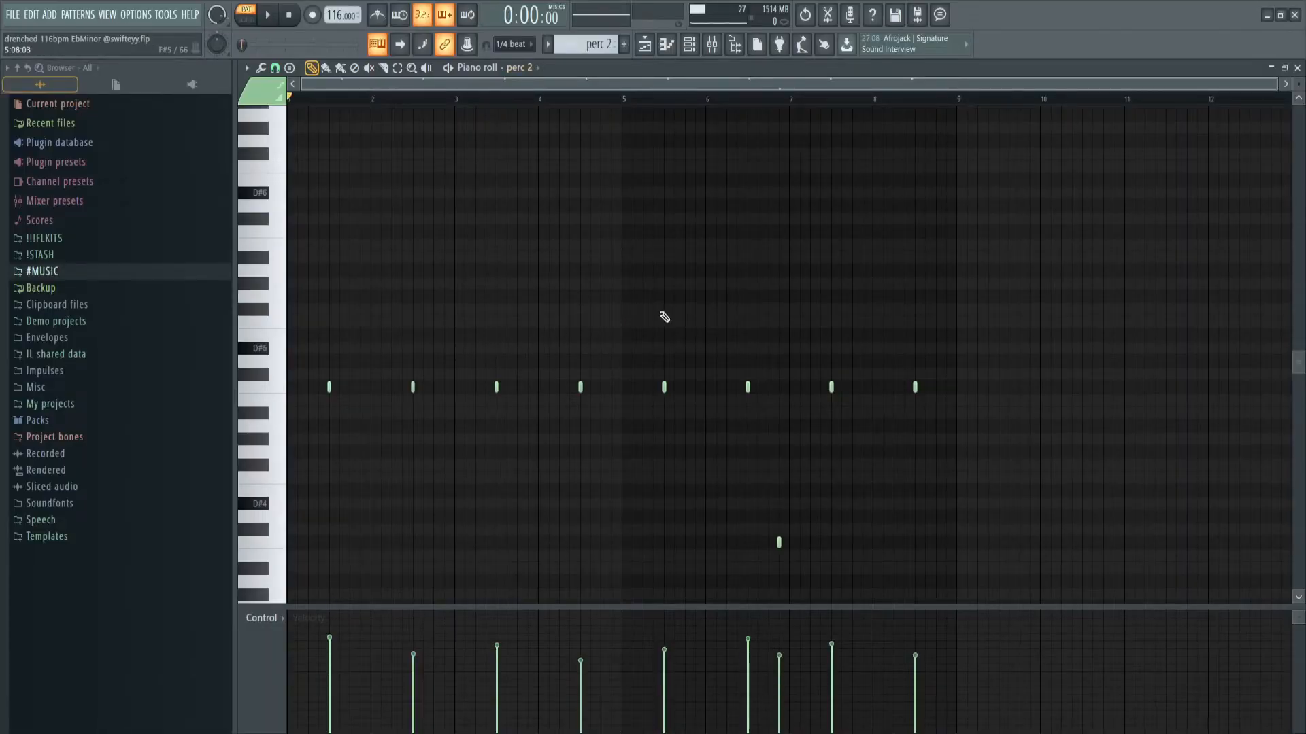
- Examine the perc 2 notes in the piano roll and play the perc 2 pattern
scroll(664, 317, down, 3)
scroll(613, 439, up, 2)
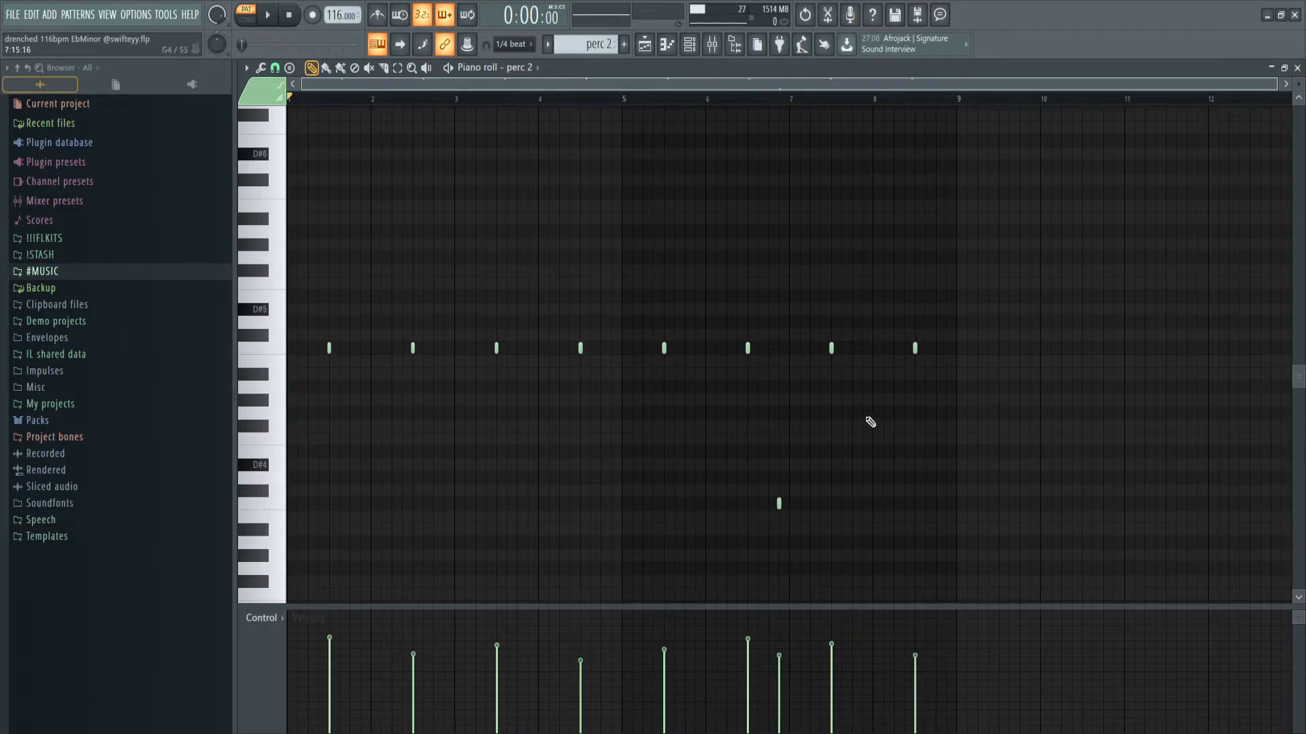
key(space)
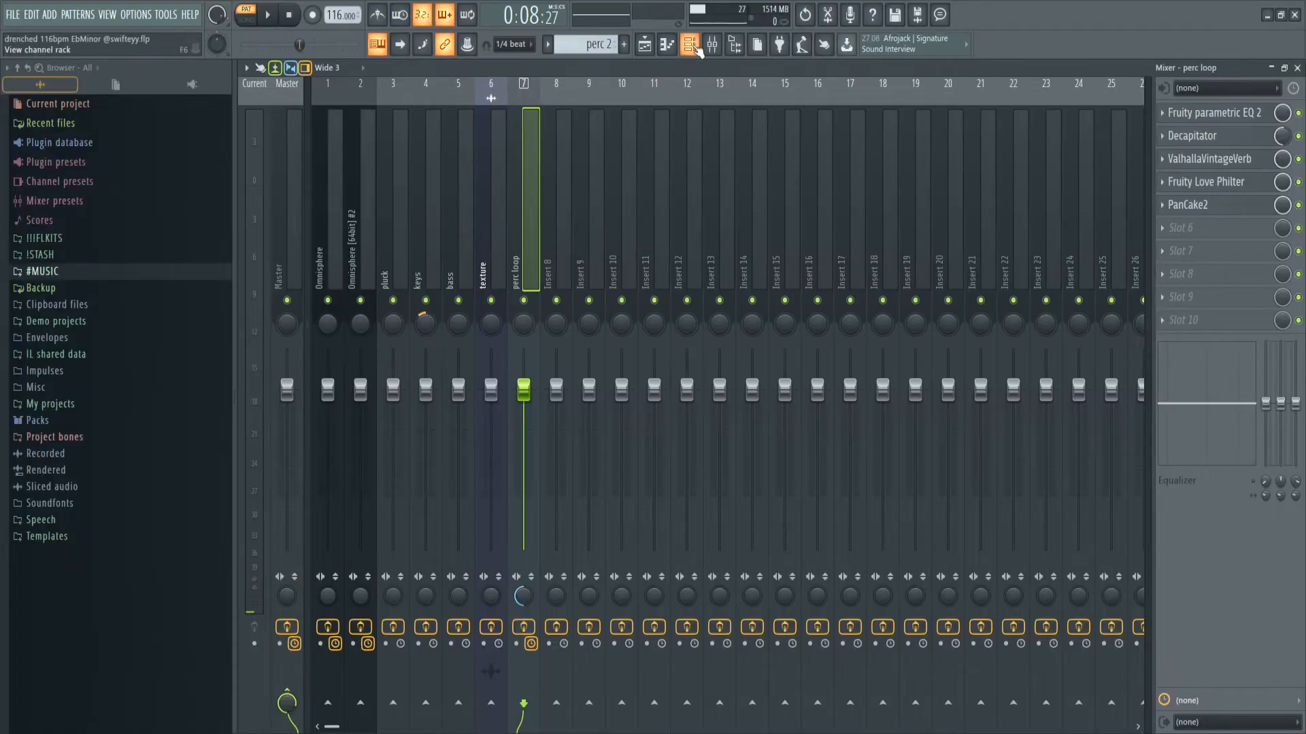
- Inspect the Fruity parametric EQ 2, Decapitator and ValhallaVintageVerb effects on the perc loop mixer track
key(F6)
key(F6)
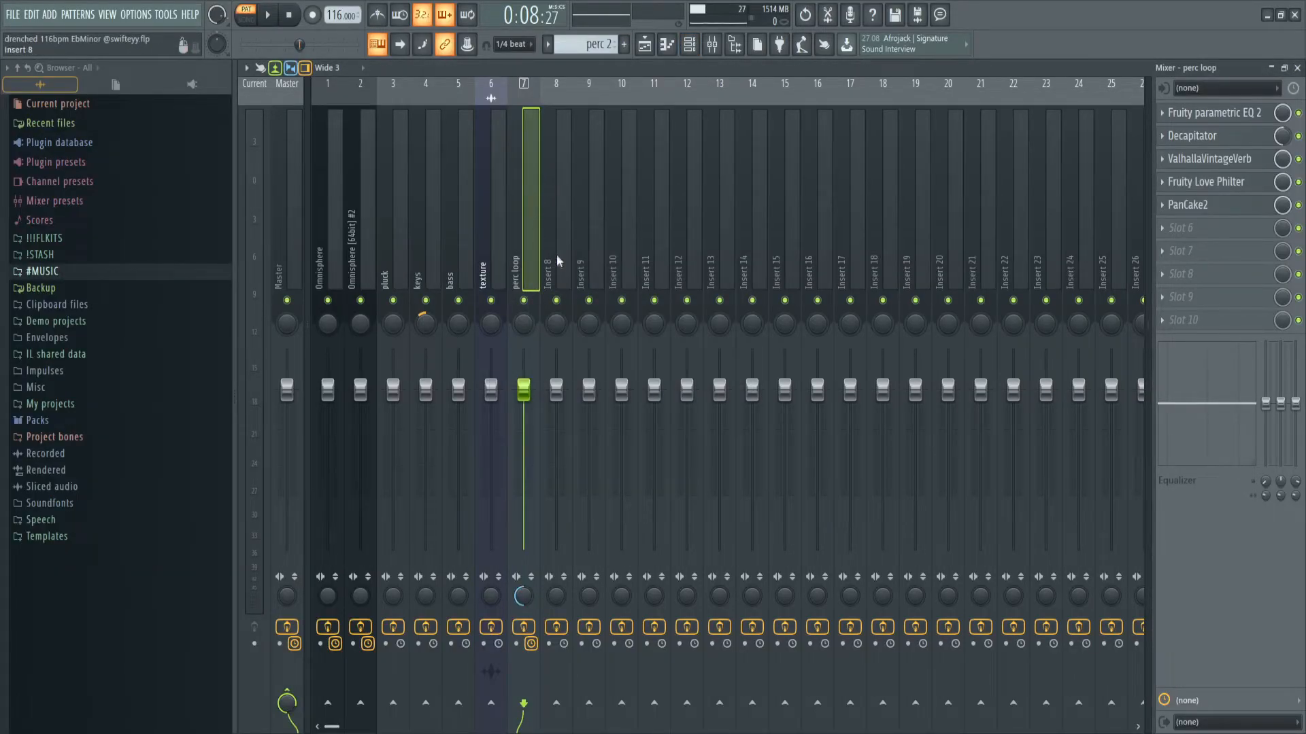
click(1222, 116)
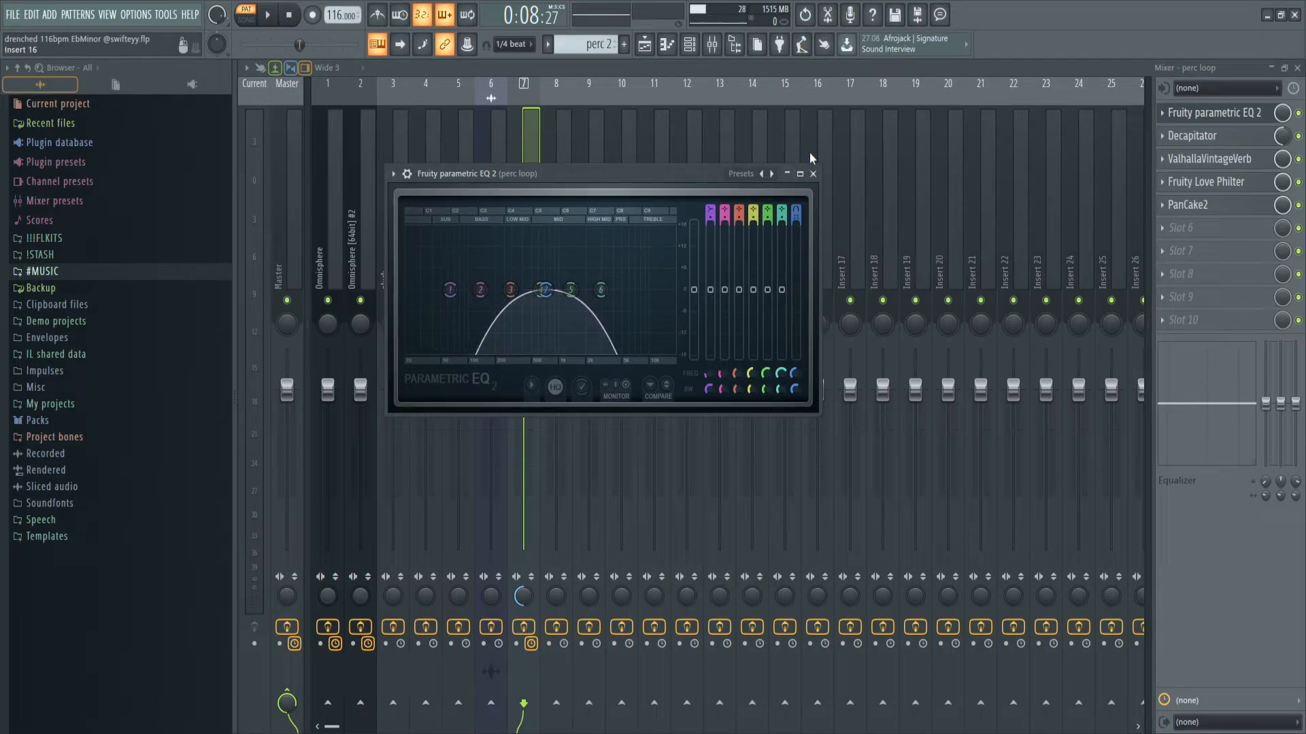
click(812, 174)
click(1192, 136)
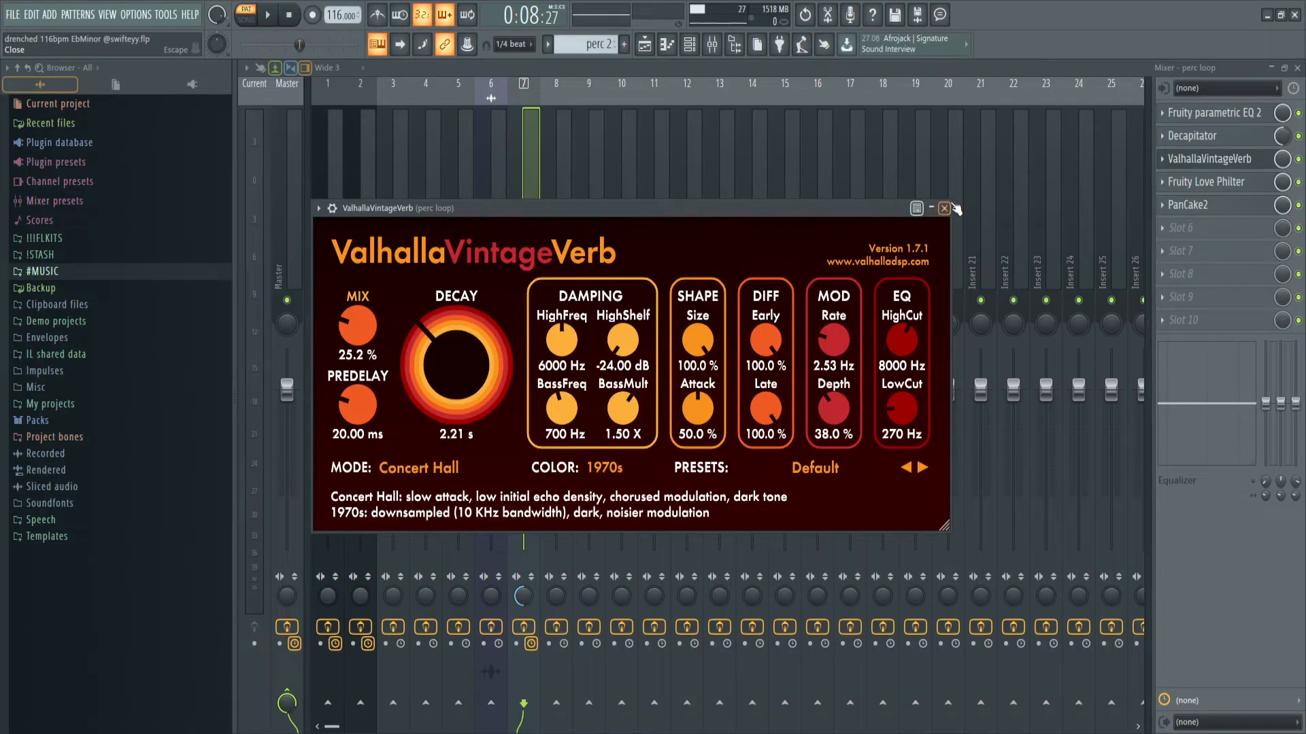
click(951, 208)
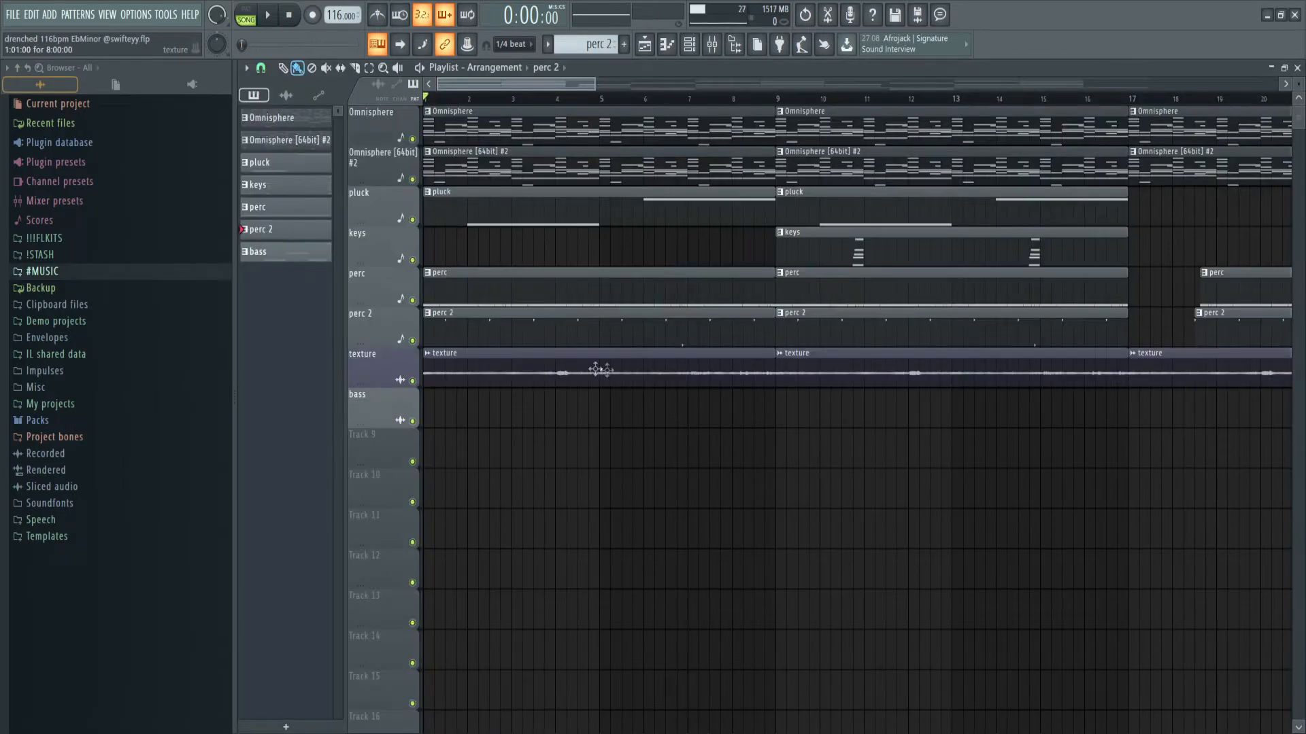
- Solo the texture track in the playlist and play it from the start of the arrangement
drag(468, 371, 1135, 368)
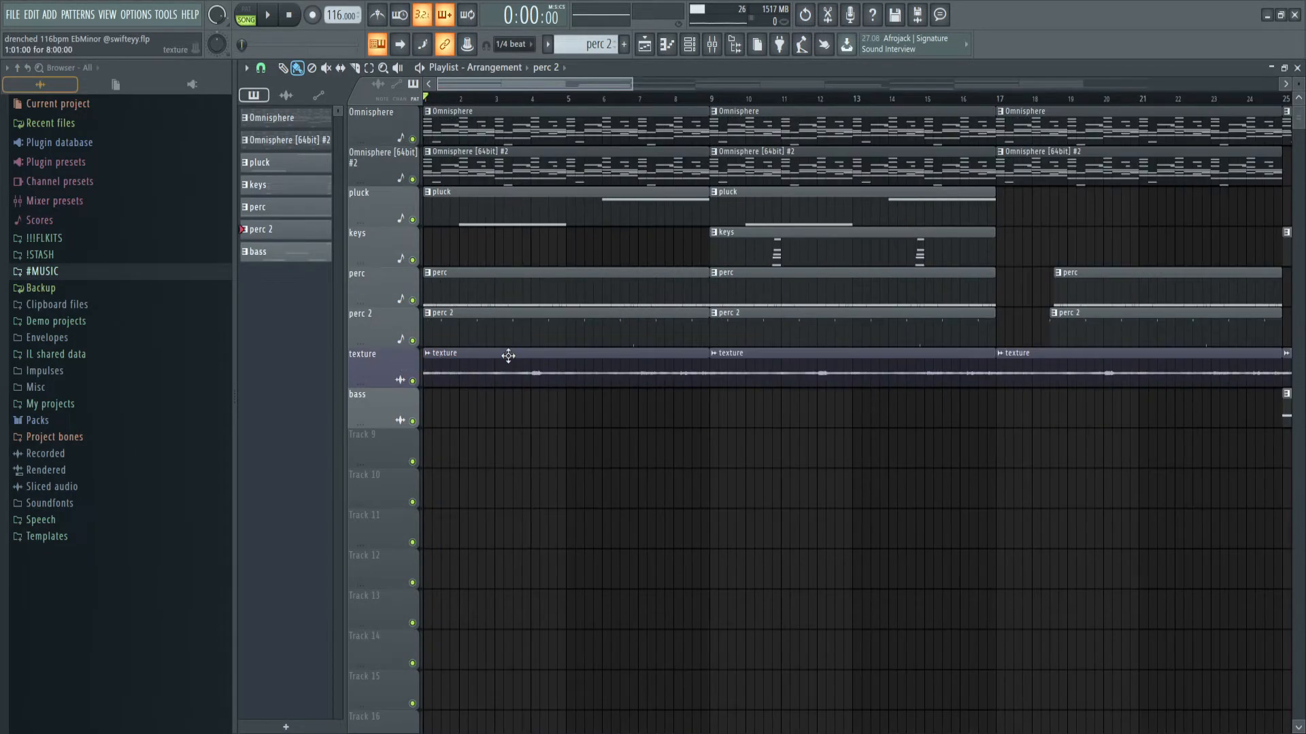
drag(507, 356, 813, 356)
ctrl+click(600, 408)
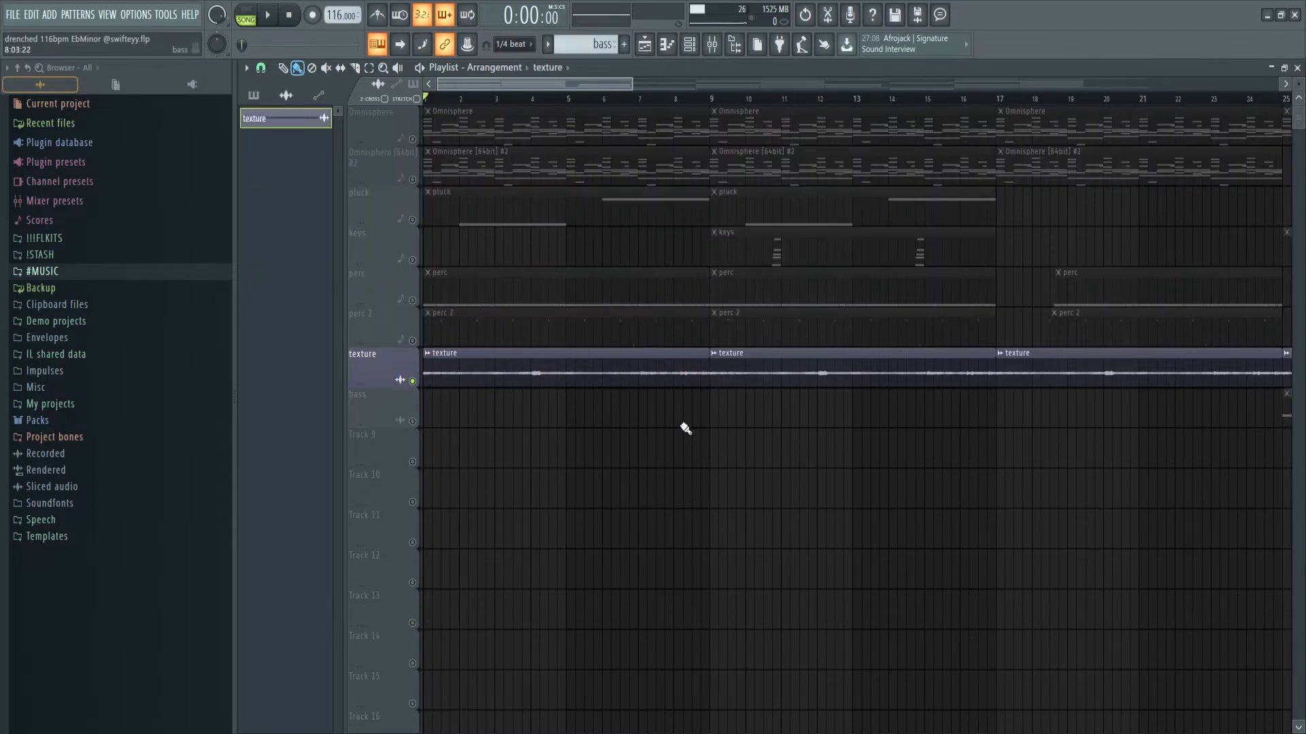
key(space)
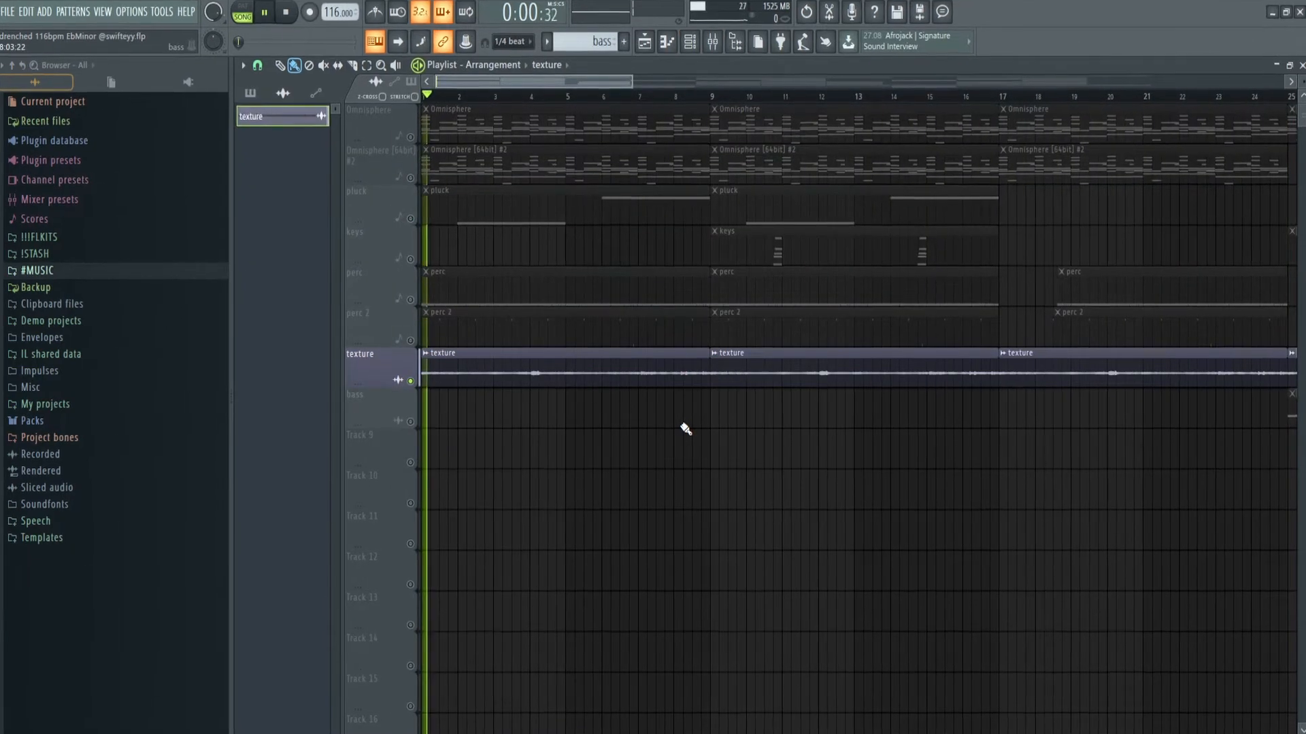